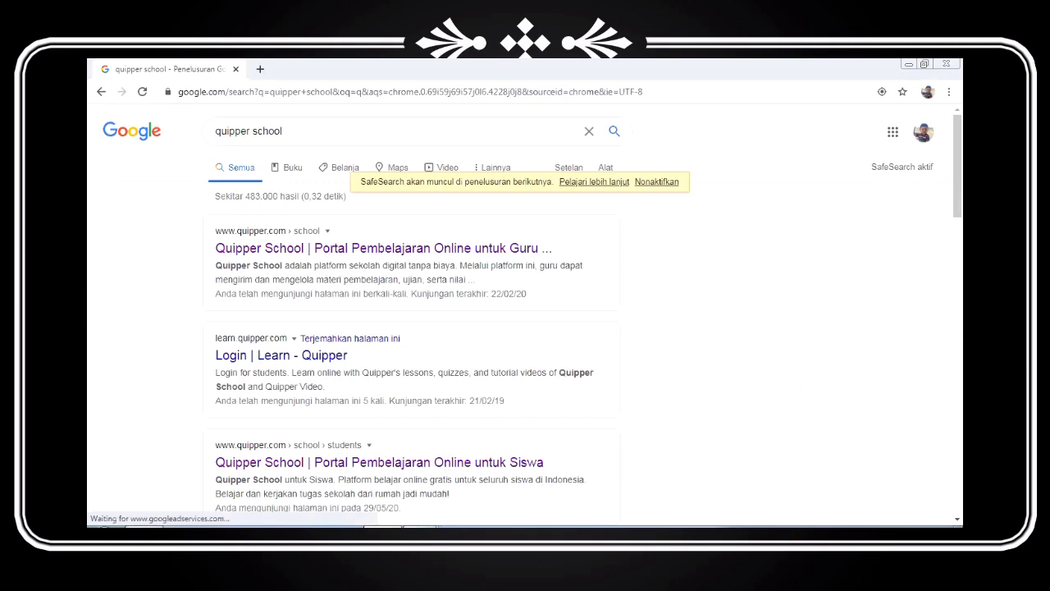
Step: Open the 'Quipper School | Portal Pembelajaran Online untuk Guru' result from Google Search
{"action": "scroll", "coordinate": [483, 404], "scroll_direction": "down", "scroll_amount": 2}
{"action": "scroll", "coordinate": [563, 281], "scroll_direction": "down", "scroll_amount": 1}
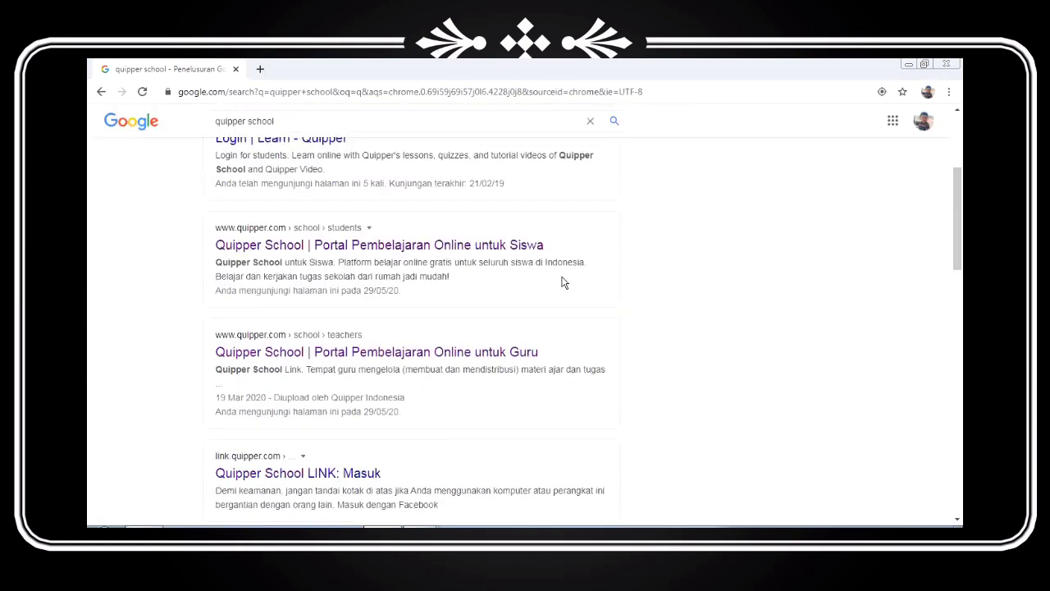
{"action": "left_click", "coordinate": [384, 355]}
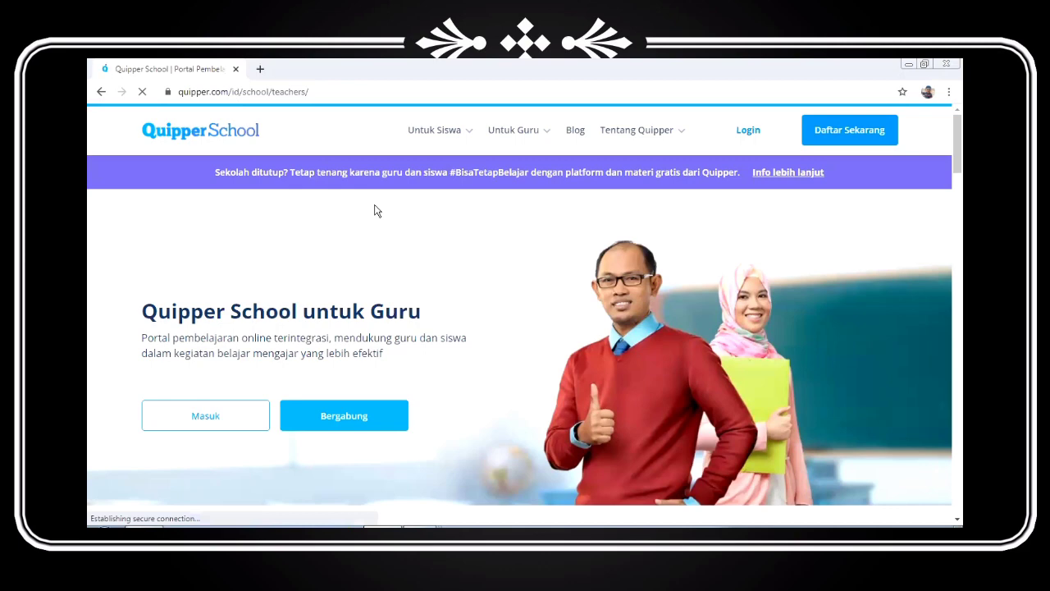
Step: Sign in with the teacher's email and password to reach the SMAN 1 TANJUNG SELOR dashboard
{"action": "left_click", "coordinate": [188, 417]}
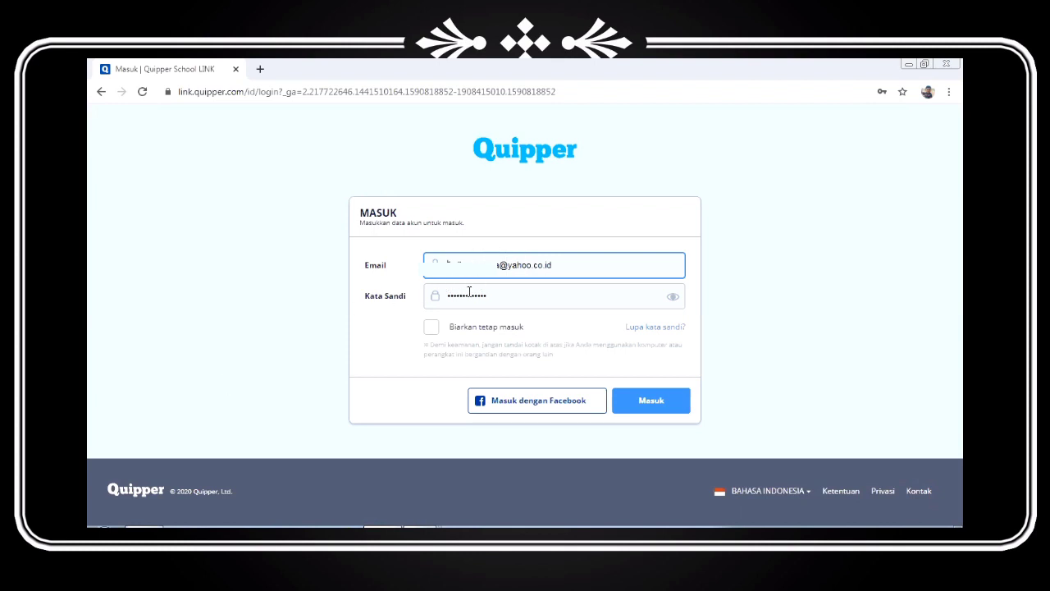
{"action": "left_click", "coordinate": [636, 401]}
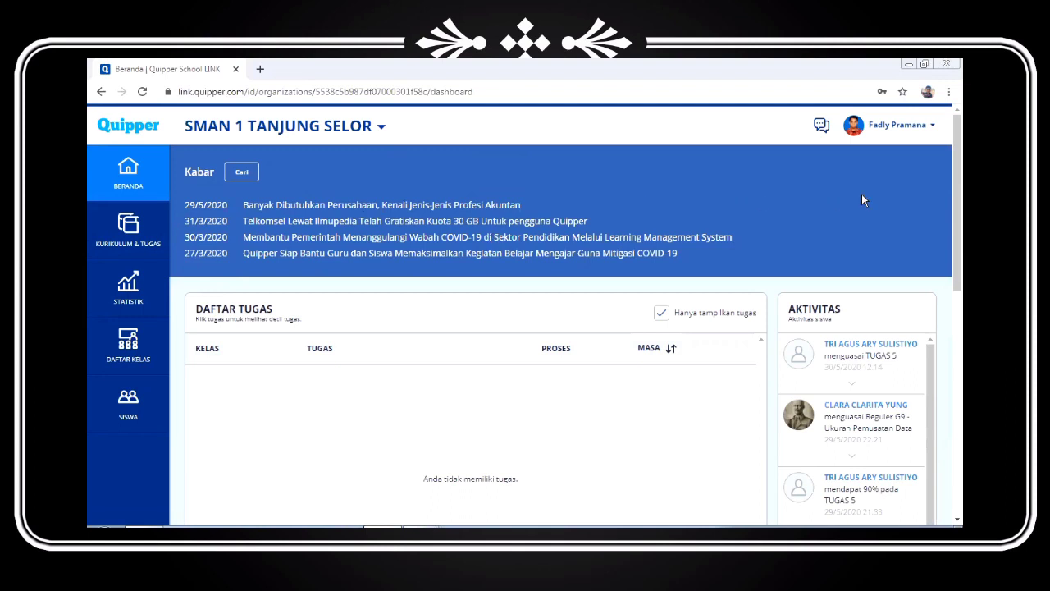
{"action": "left_click", "coordinate": [933, 128]}
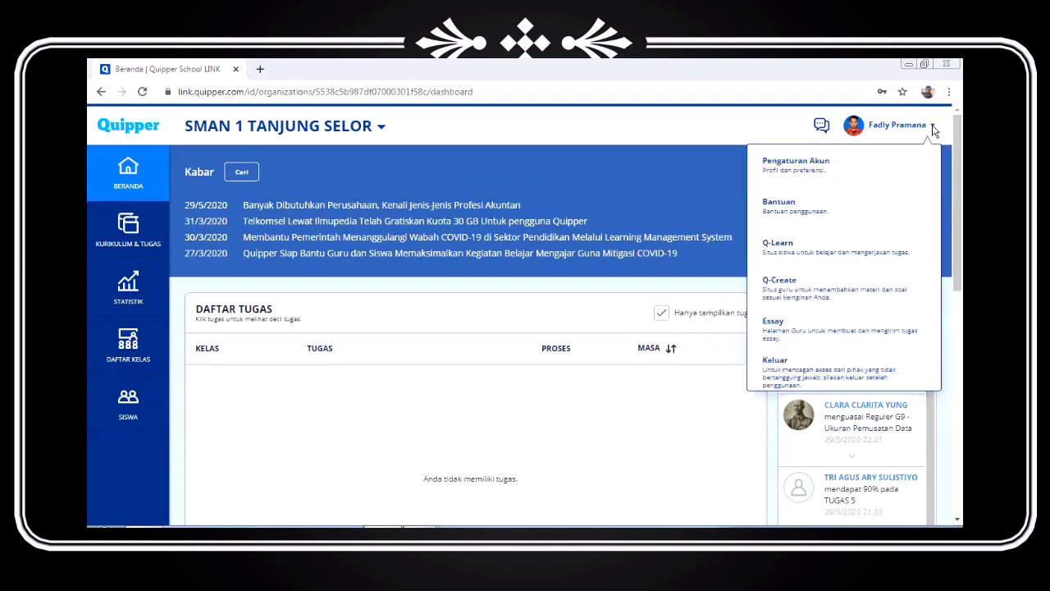
Step: Open Q-Create in a new tab and start a new study subject
{"action": "left_click", "coordinate": [848, 297]}
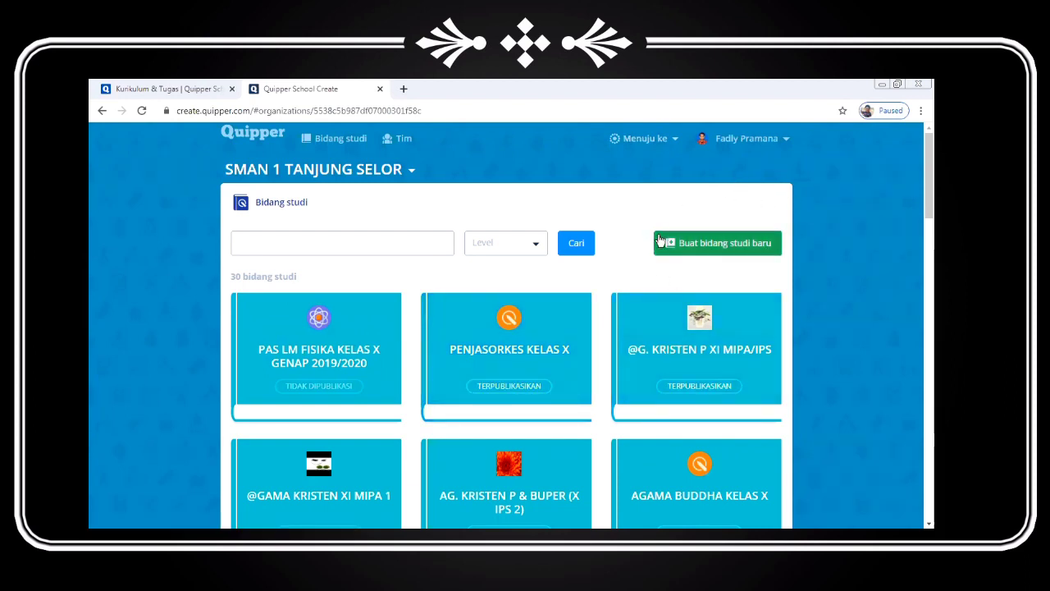
{"action": "left_click", "coordinate": [686, 246]}
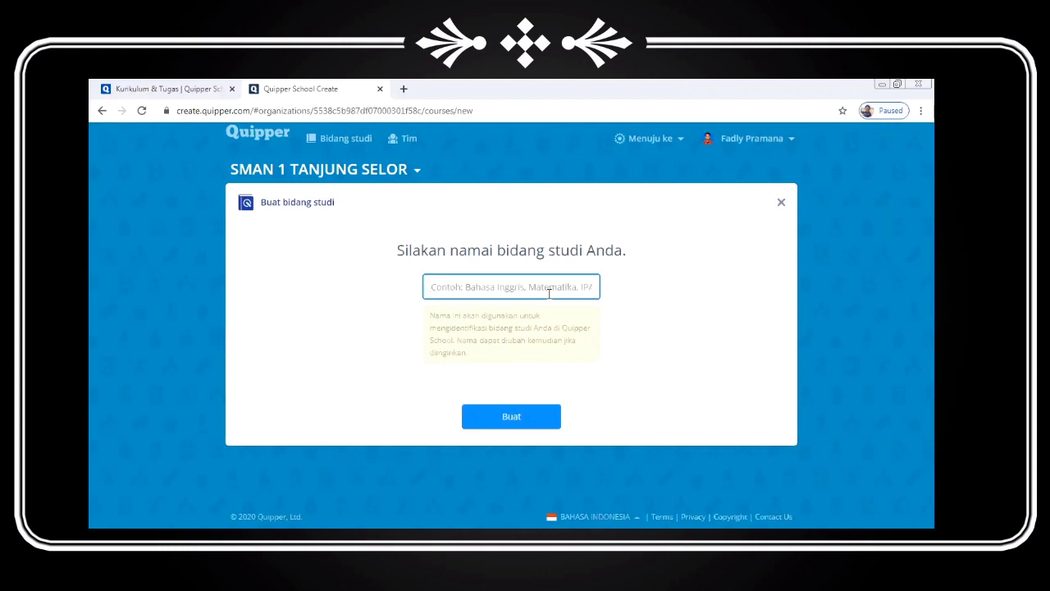
Step: Create the study subject using the suggested name, the teacher's full name
{"action": "type", "text": "FADLY PRAMANA PUTRA"}
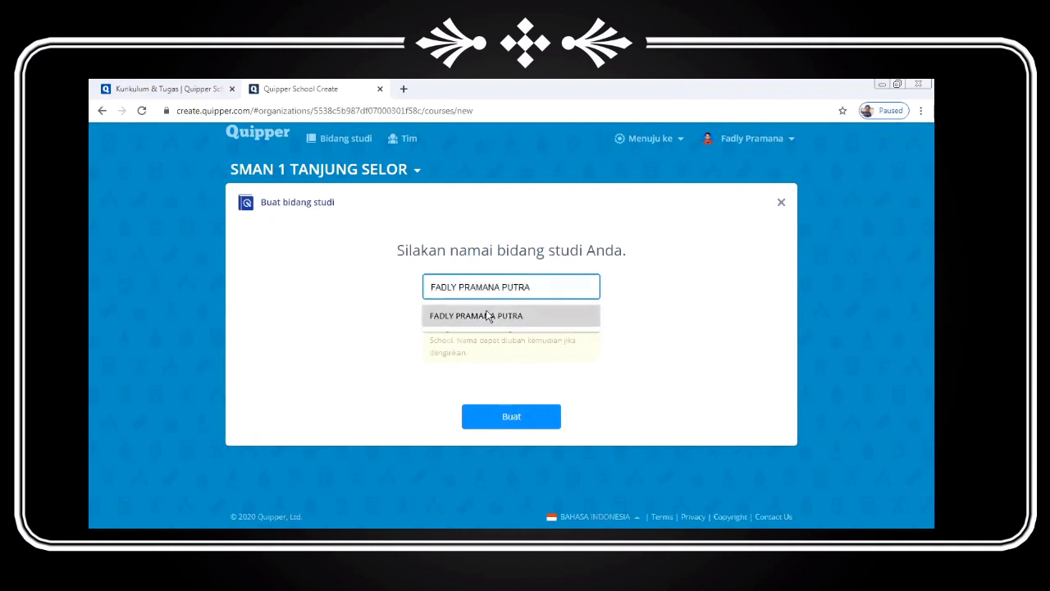
{"action": "left_click", "coordinate": [489, 316]}
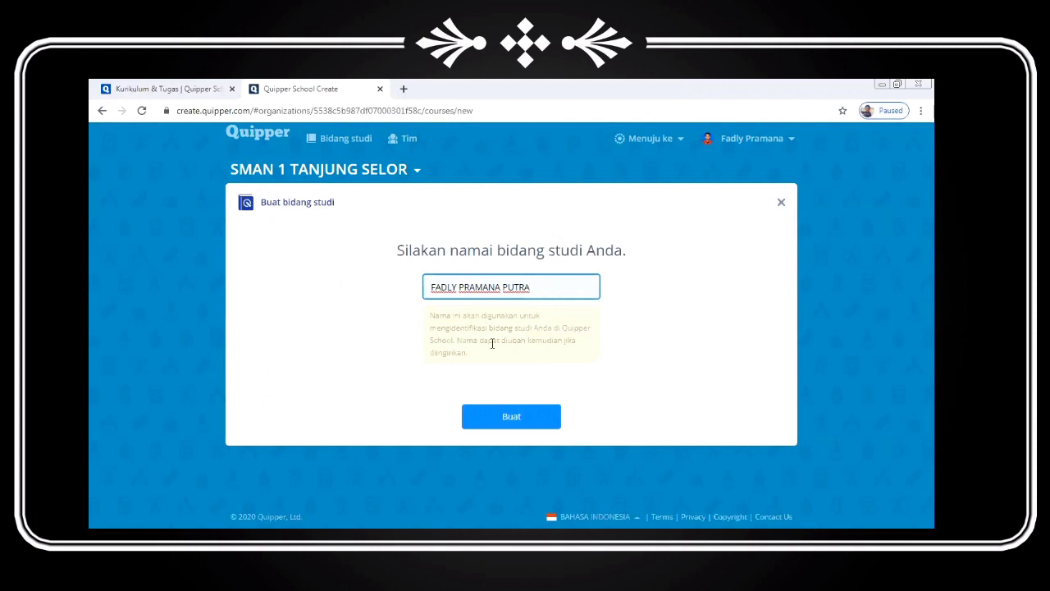
{"action": "left_click", "coordinate": [492, 424]}
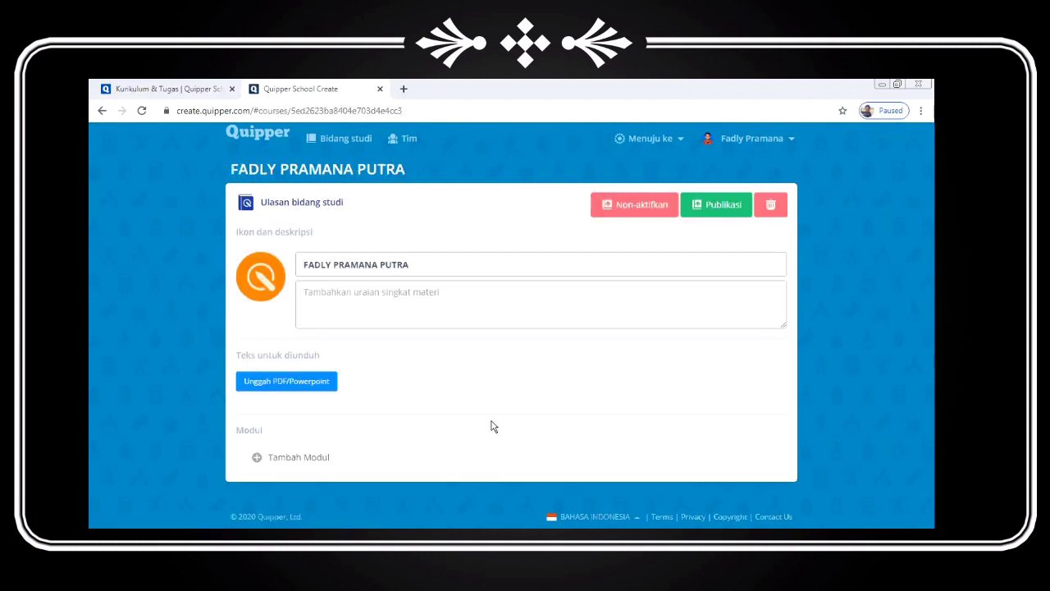
Step: Describe the subject as 'MATEMATIKA WAJIB' and name a new module 'MATEMATIKA WAJIB XI'
{"action": "left_click", "coordinate": [398, 288]}
{"action": "type", "text": "MATEM"}
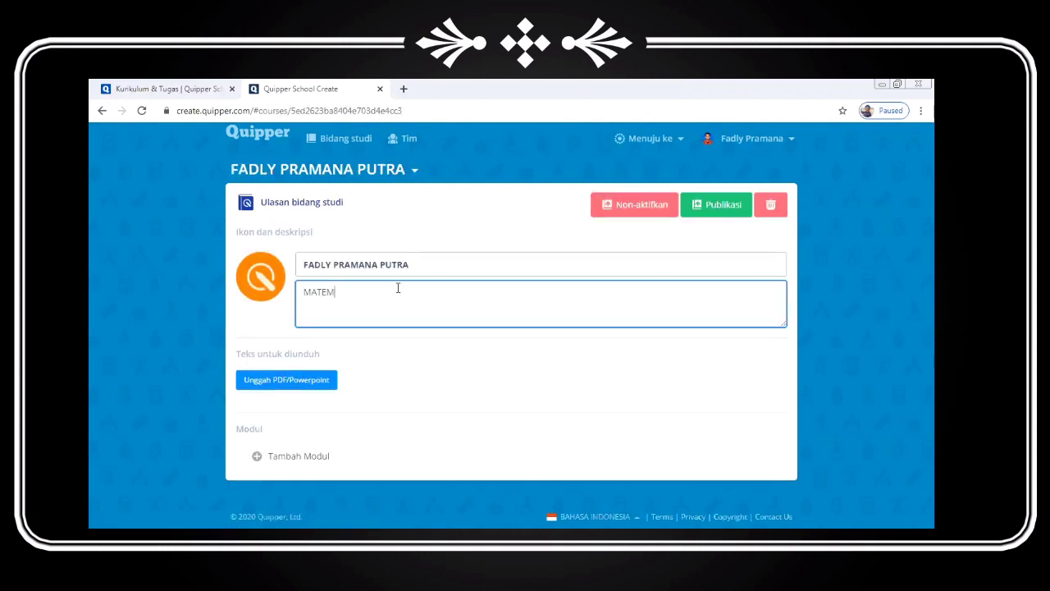
{"action": "type", "text": "ATIKA WAJIB"}
{"action": "left_click", "coordinate": [272, 456]}
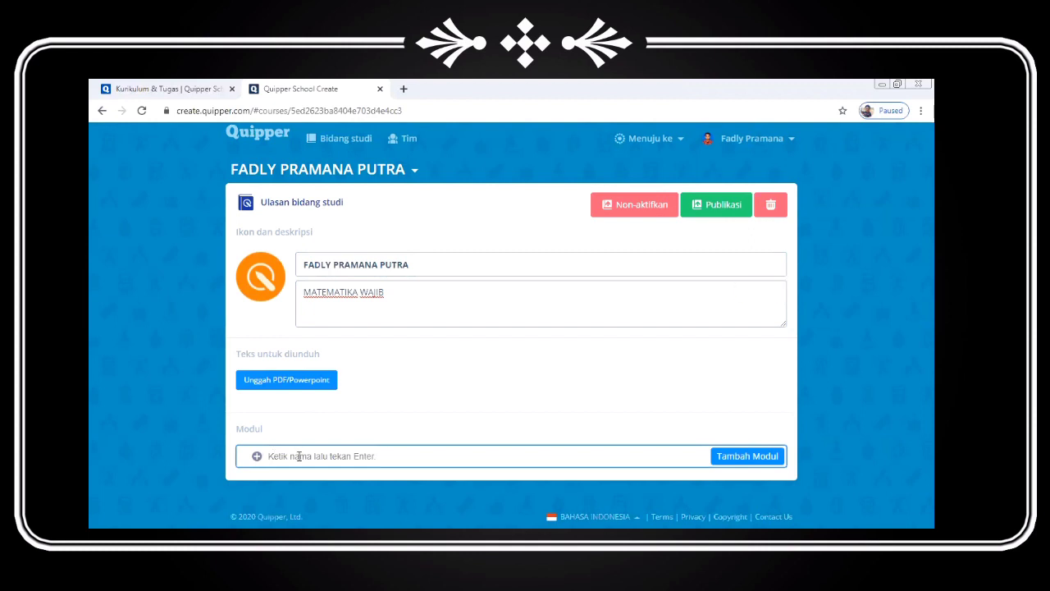
{"action": "left_click", "coordinate": [299, 456]}
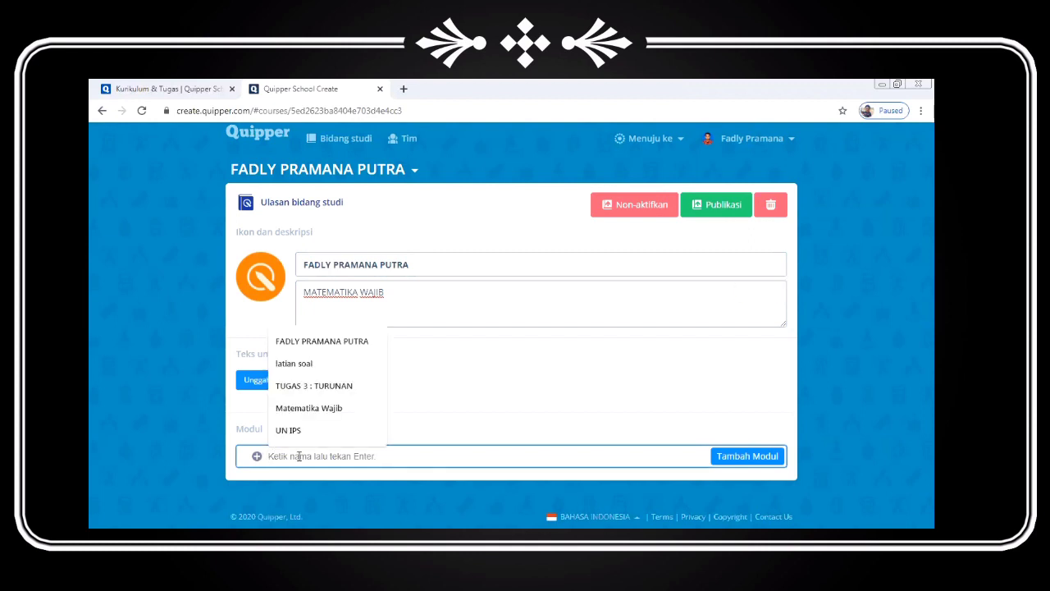
{"action": "type", "text": "MA"}
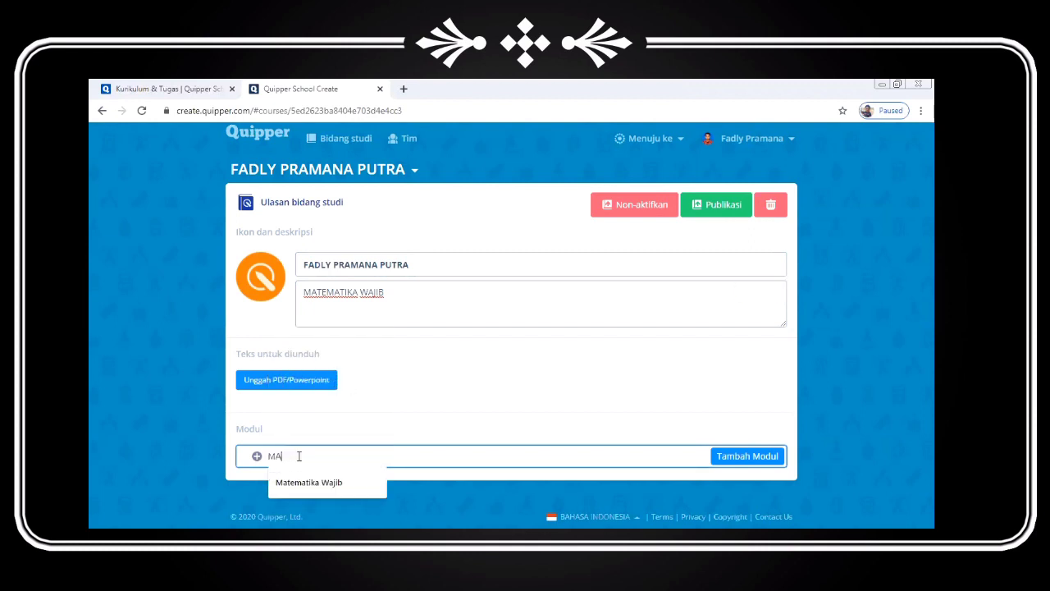
{"action": "type", "text": "TEMATIKA WAJIB XI"}
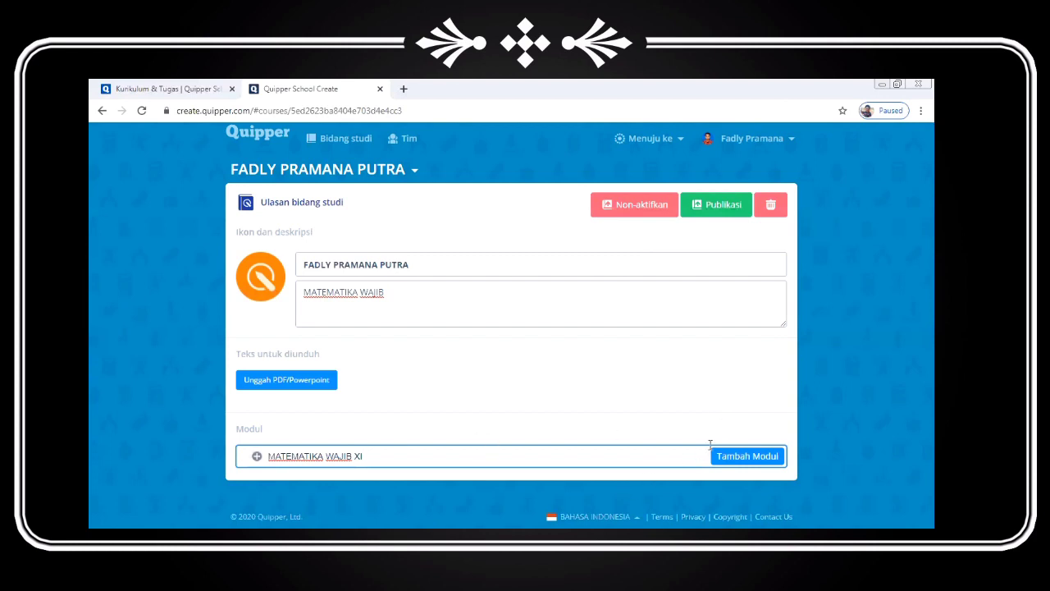
Step: Add module MATEMATIKA WAJIB XI described 'matematika itu mudah', then name a topic 'PENILAIAN AKHIR SEMESTER'
{"action": "left_click", "coordinate": [743, 458]}
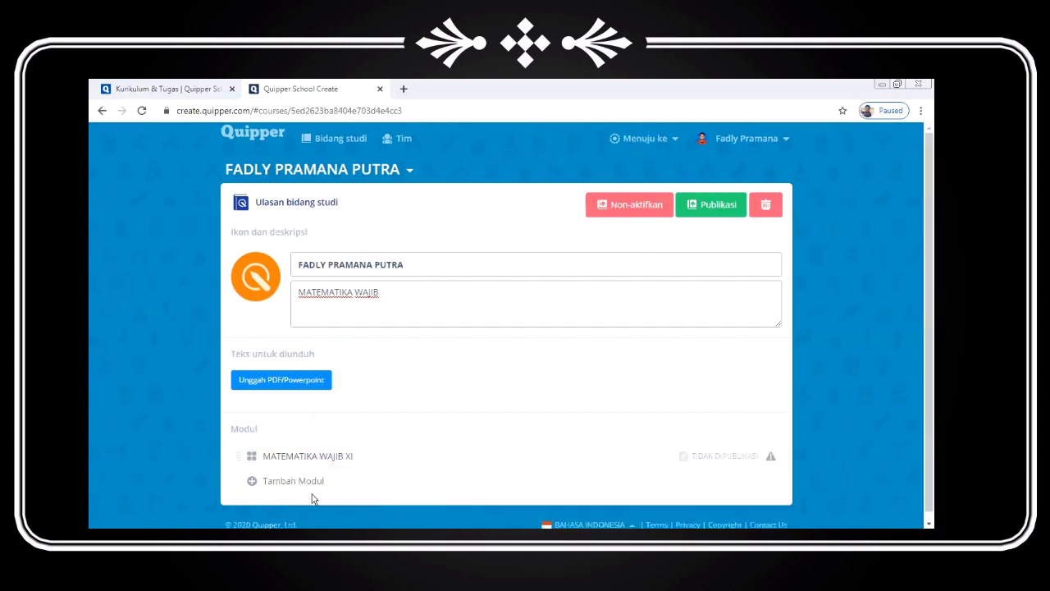
{"action": "left_click", "coordinate": [276, 460]}
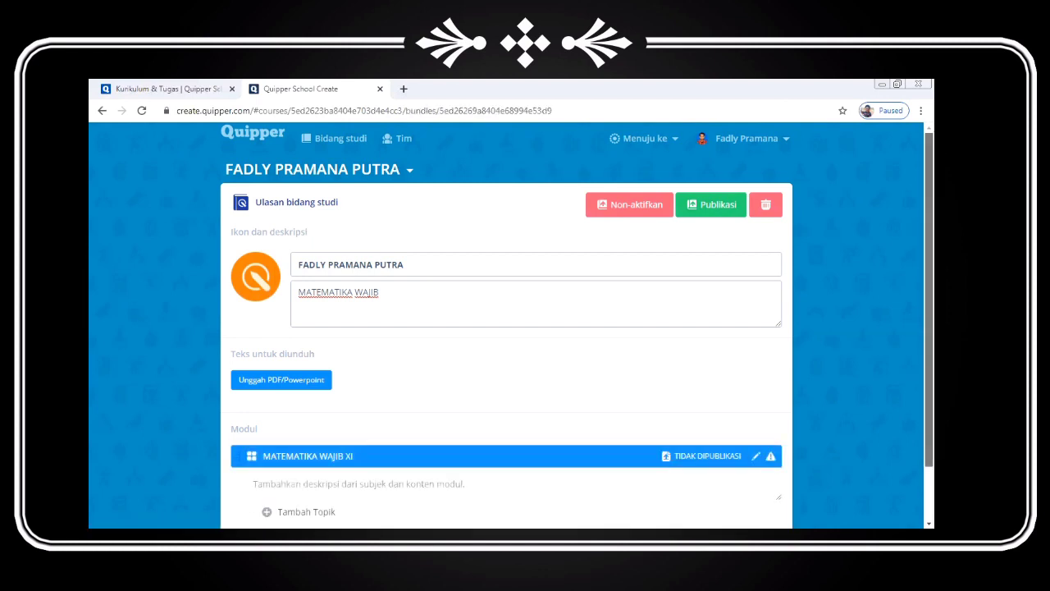
{"action": "scroll", "coordinate": [545, 358], "scroll_direction": "down", "scroll_amount": 1}
{"action": "left_click", "coordinate": [373, 420]}
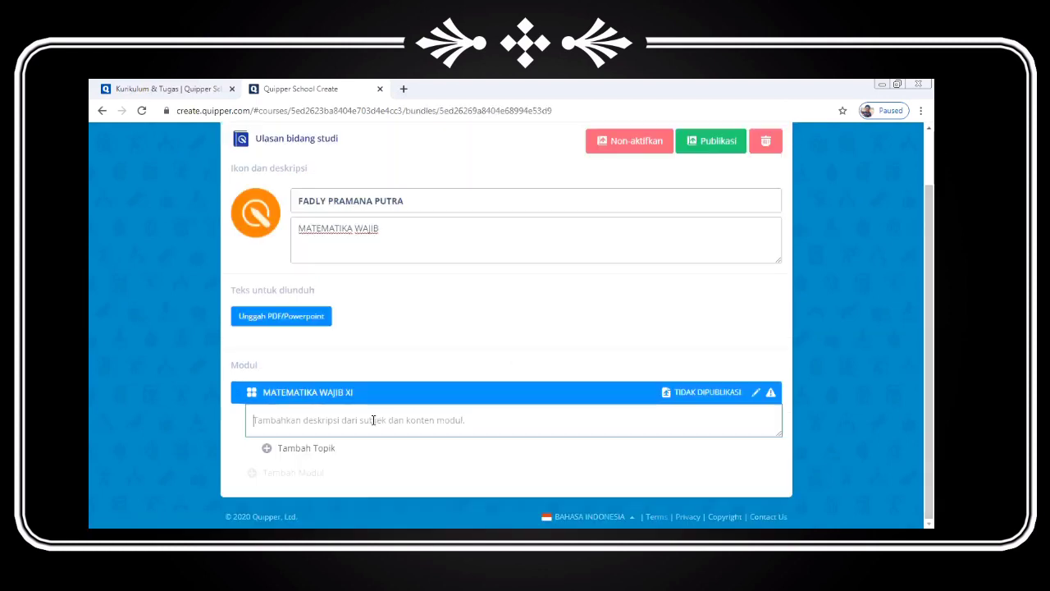
{"action": "type", "text": "matem"}
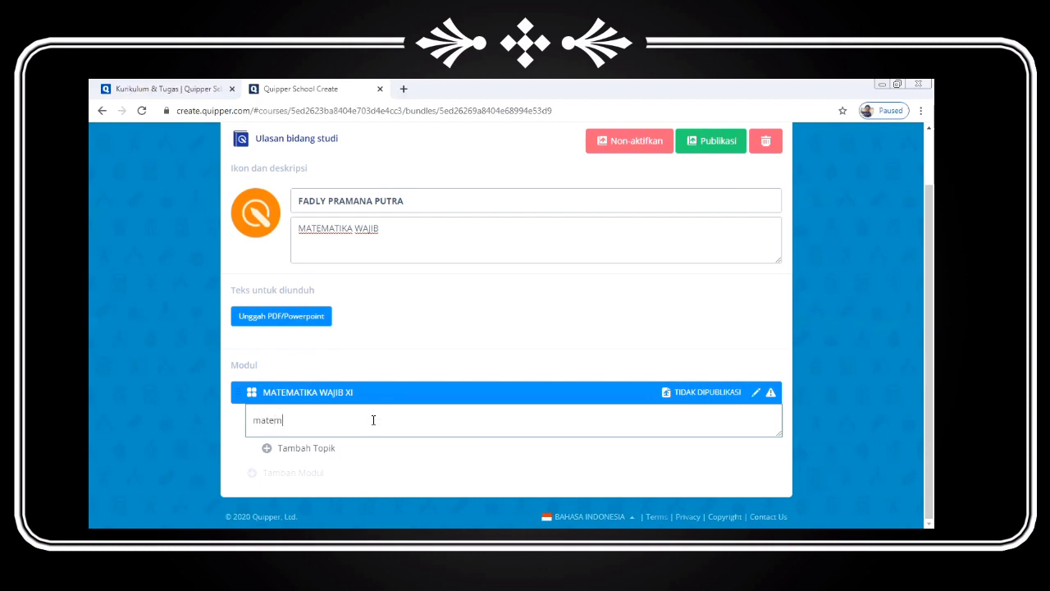
{"action": "type", "text": "atika i"}
{"action": "type", "text": "tu mudah"}
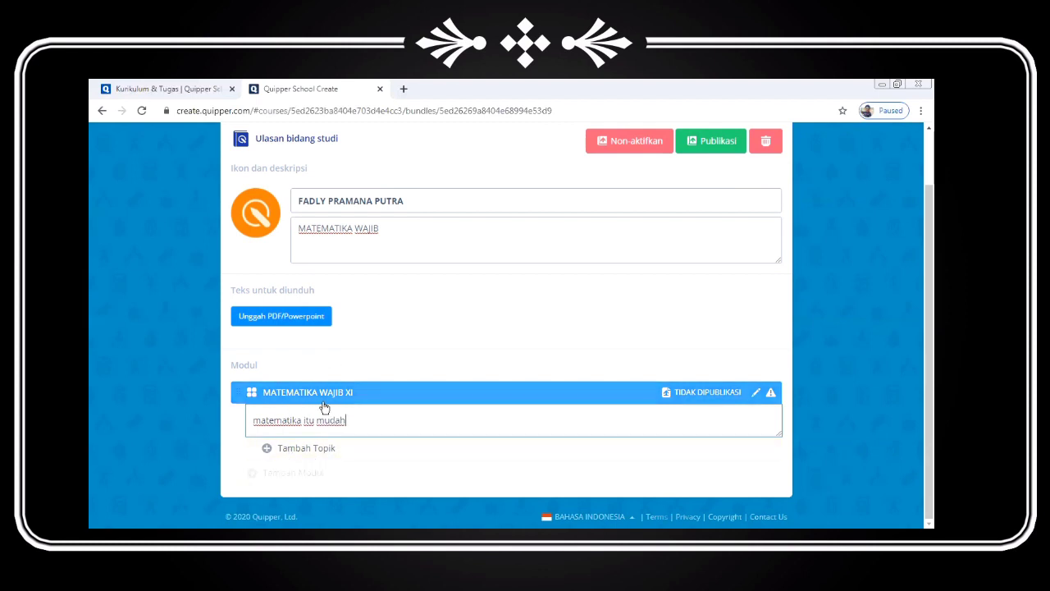
{"action": "left_click", "coordinate": [279, 451]}
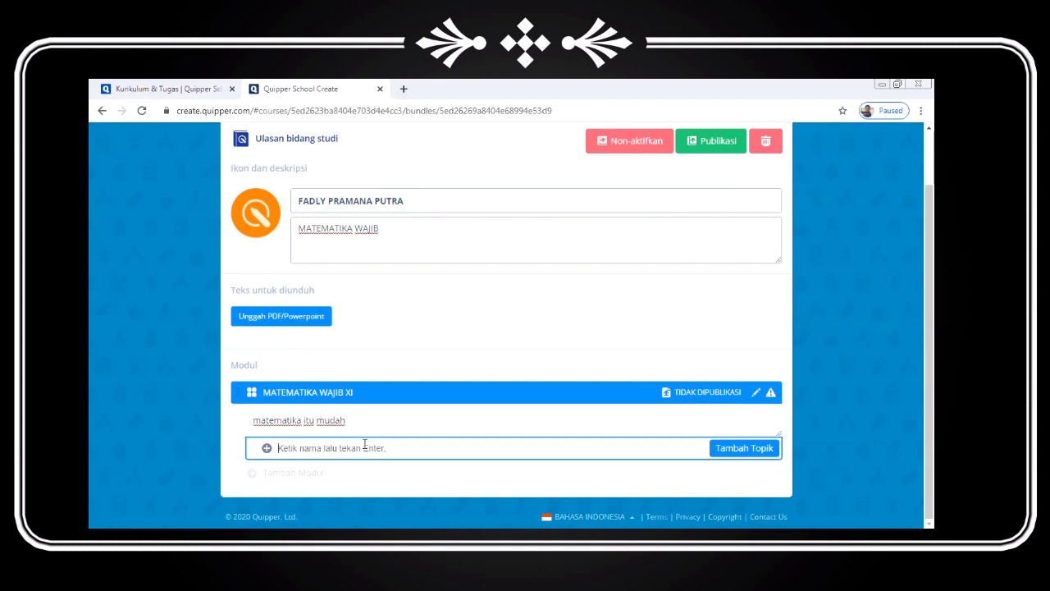
{"action": "type", "text": "PENILAIAN AKHIR SEMESTER"}
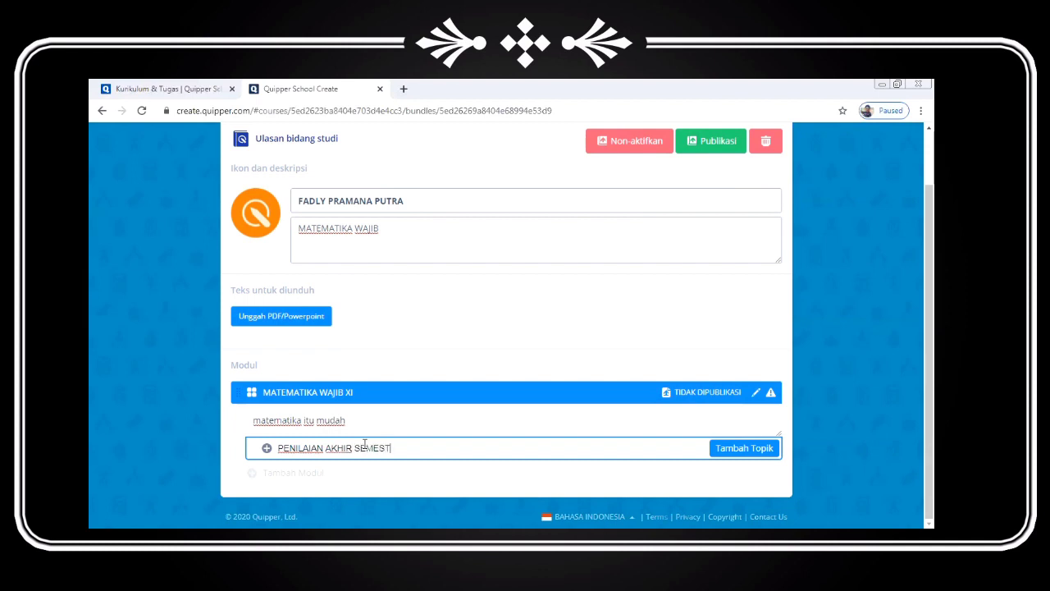
Step: Add the topic with description 'BARISAN DAN DERET, LIMIT, TURUNAN DAN INTEGRAL' and enable Acak jawaban
{"action": "left_click", "coordinate": [748, 449]}
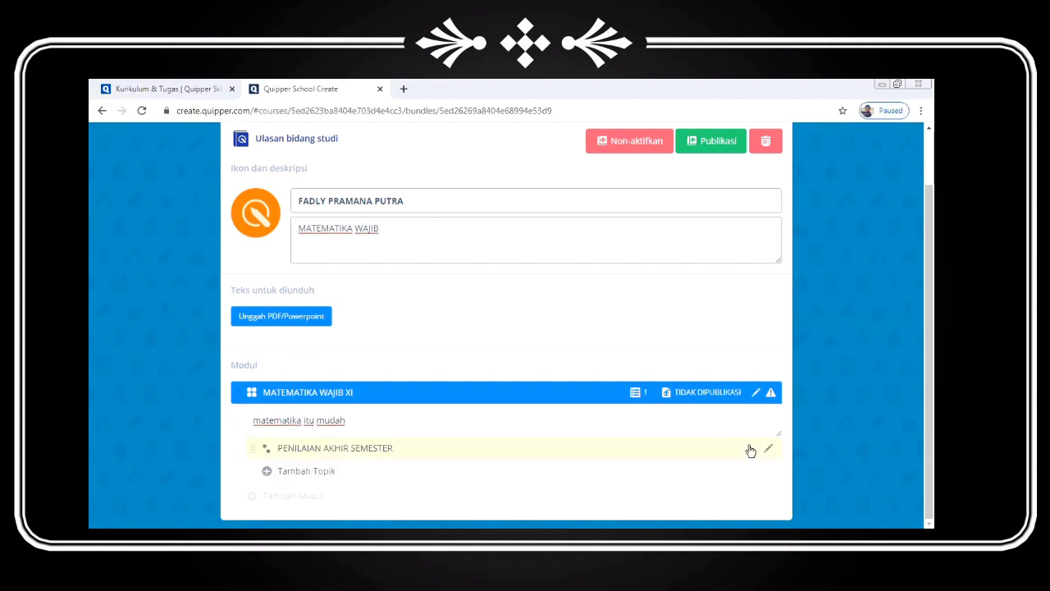
{"action": "left_click", "coordinate": [320, 448]}
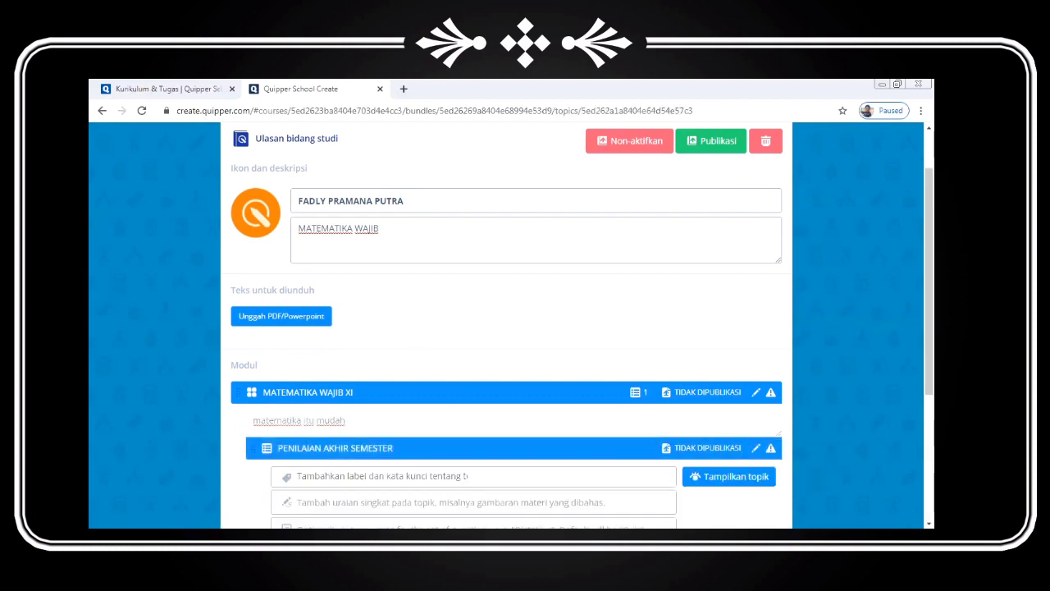
{"action": "scroll", "coordinate": [320, 447], "scroll_direction": "down", "scroll_amount": 3}
{"action": "left_click", "coordinate": [377, 388]}
{"action": "left_click", "coordinate": [403, 436]}
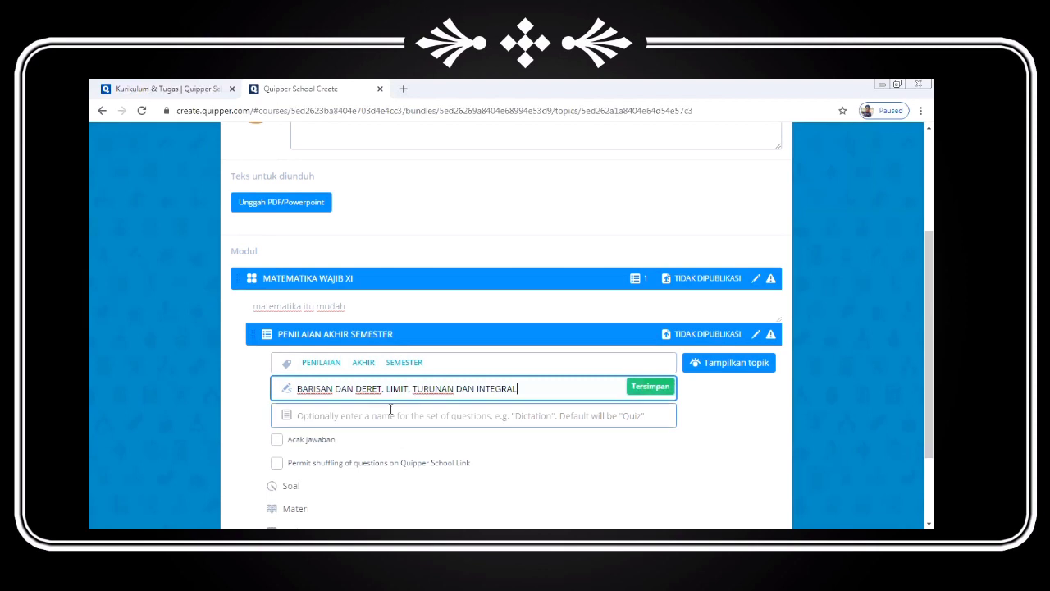
{"action": "left_click", "coordinate": [367, 414]}
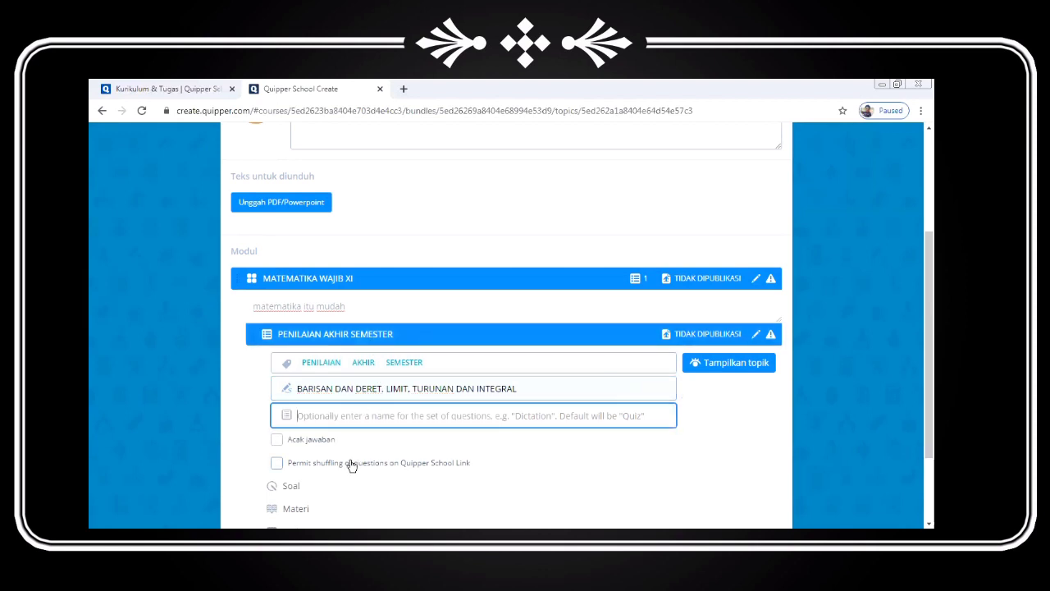
{"action": "left_click", "coordinate": [277, 440]}
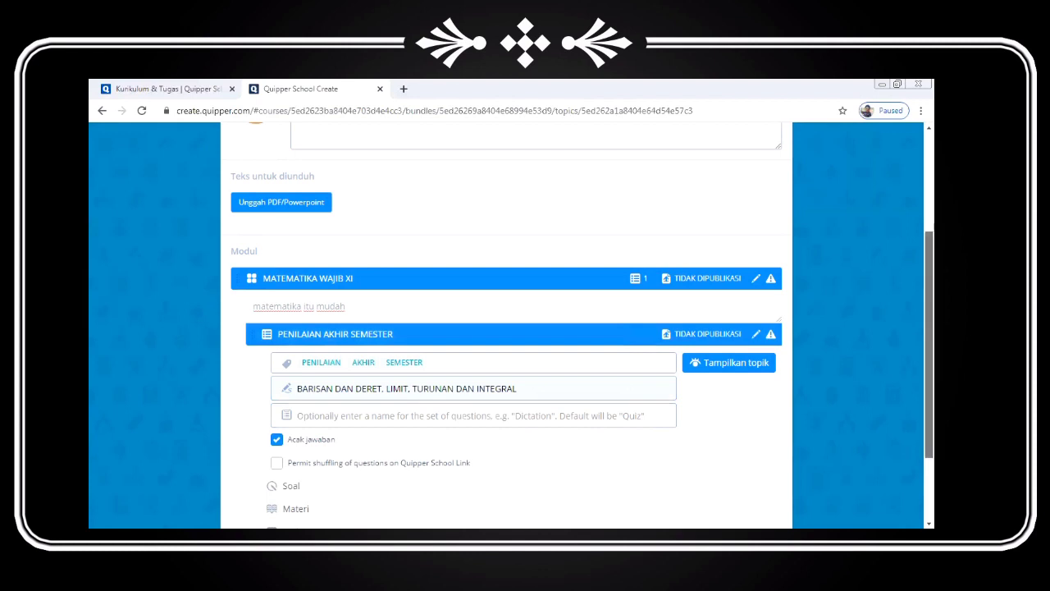
{"action": "scroll", "coordinate": [573, 298], "scroll_direction": "down", "scroll_amount": 2}
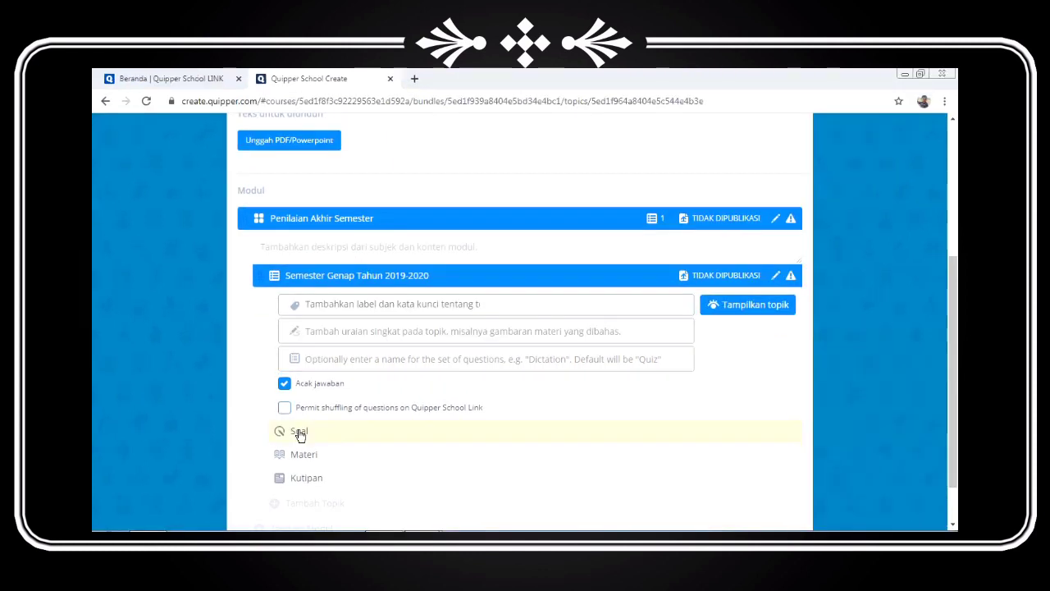
Step: Expand the topic's Soal section and add a new question
{"action": "left_click", "coordinate": [298, 433]}
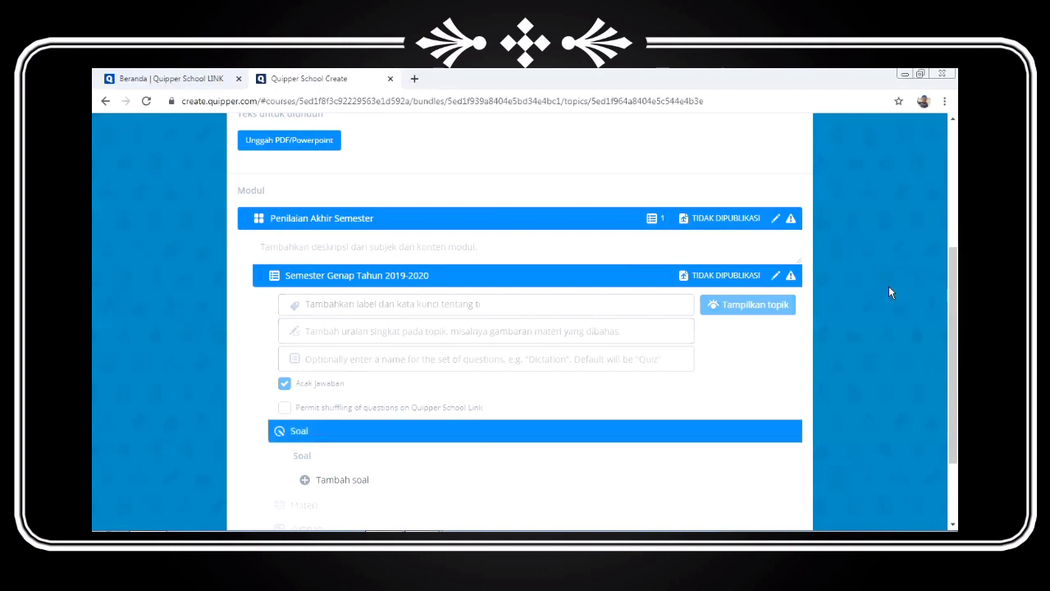
{"action": "scroll", "coordinate": [889, 287], "scroll_direction": "down", "scroll_amount": 2}
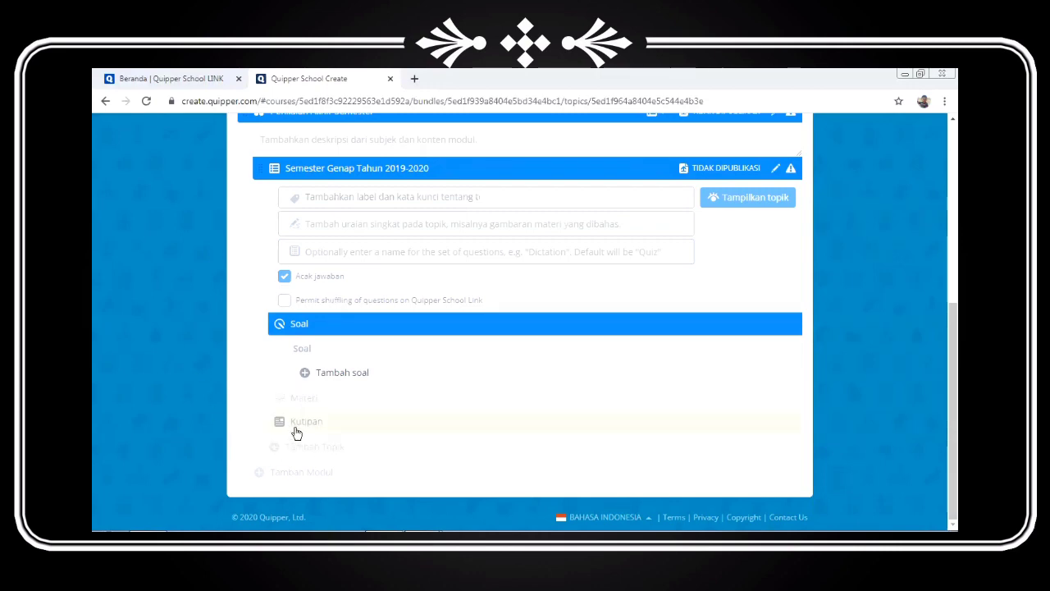
{"action": "left_click", "coordinate": [317, 380]}
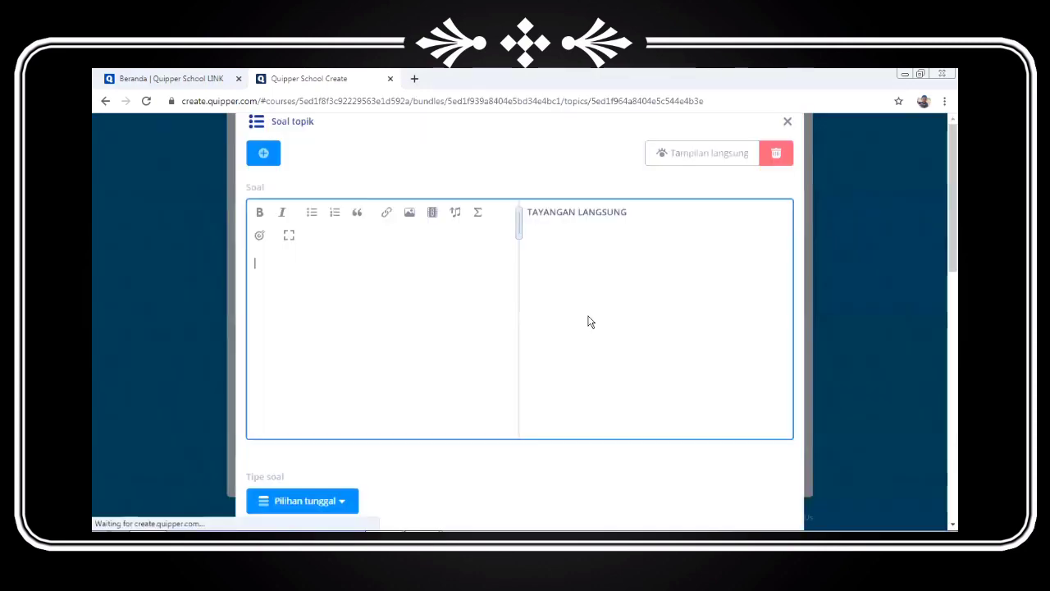
{"action": "left_click_drag", "start_coordinate": [953, 237], "coordinate": [953, 283]}
{"action": "right_click", "coordinate": [828, 194]}
{"action": "left_click", "coordinate": [388, 176]}
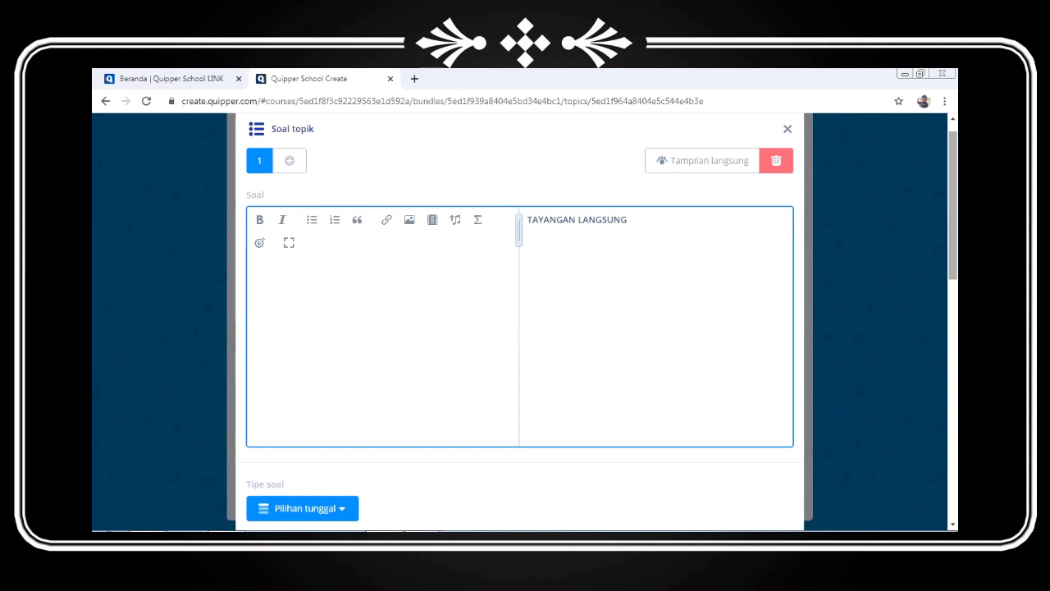
Step: Write the question 'Diketahui barisan aritmetika 2, 4, 6. Tentukan suku ke...'
{"action": "type", "text": "diketahui"}
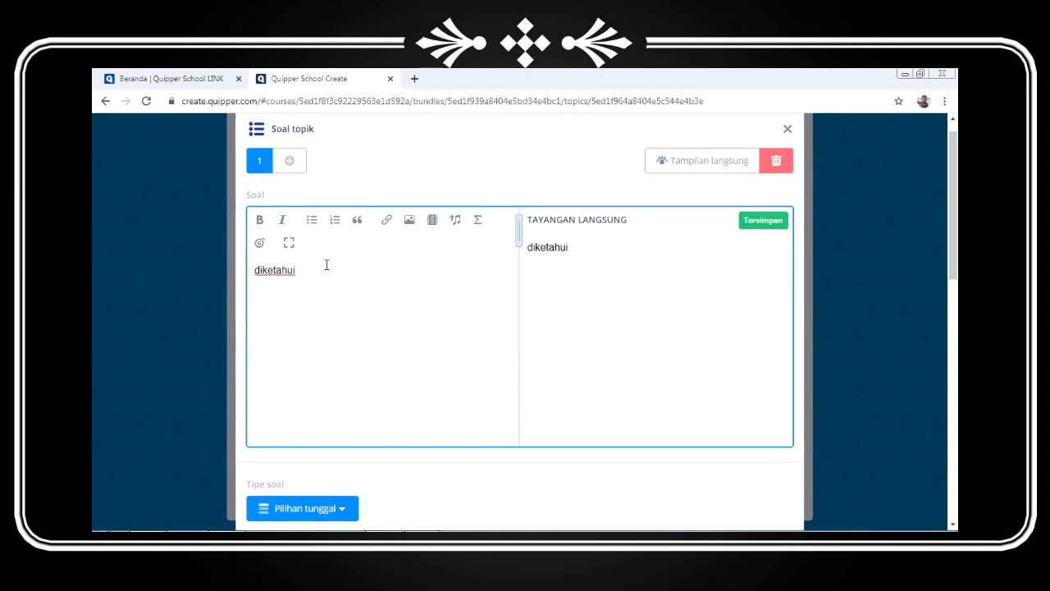
{"action": "left_click", "coordinate": [260, 270]}
{"action": "key", "text": "BackSpace"}
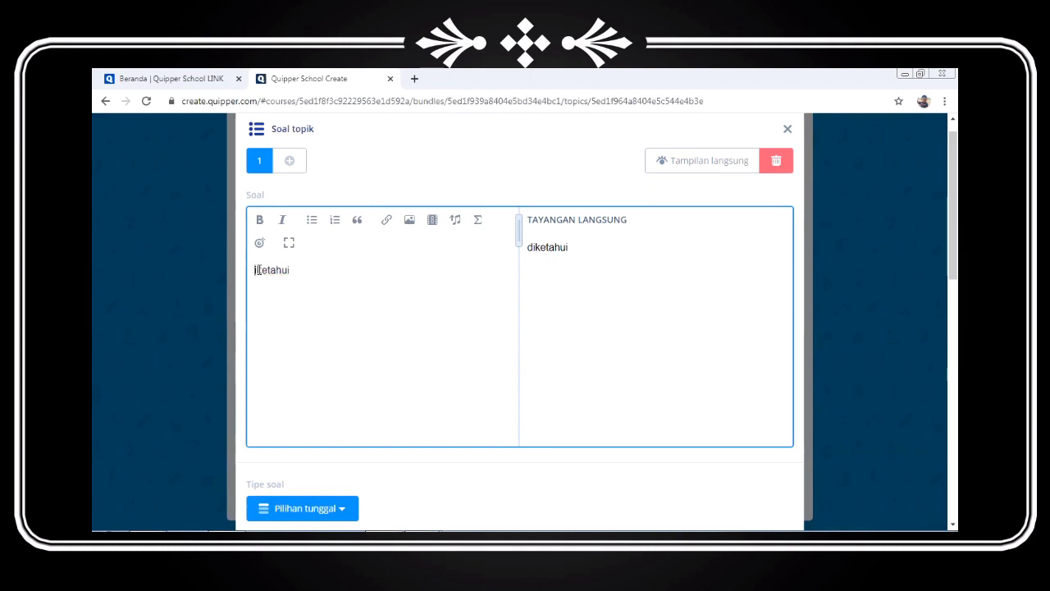
{"action": "type", "text": "D"}
{"action": "left_click", "coordinate": [298, 272]}
{"action": "type", "text": "ta"}
{"action": "type", "text": "r"}
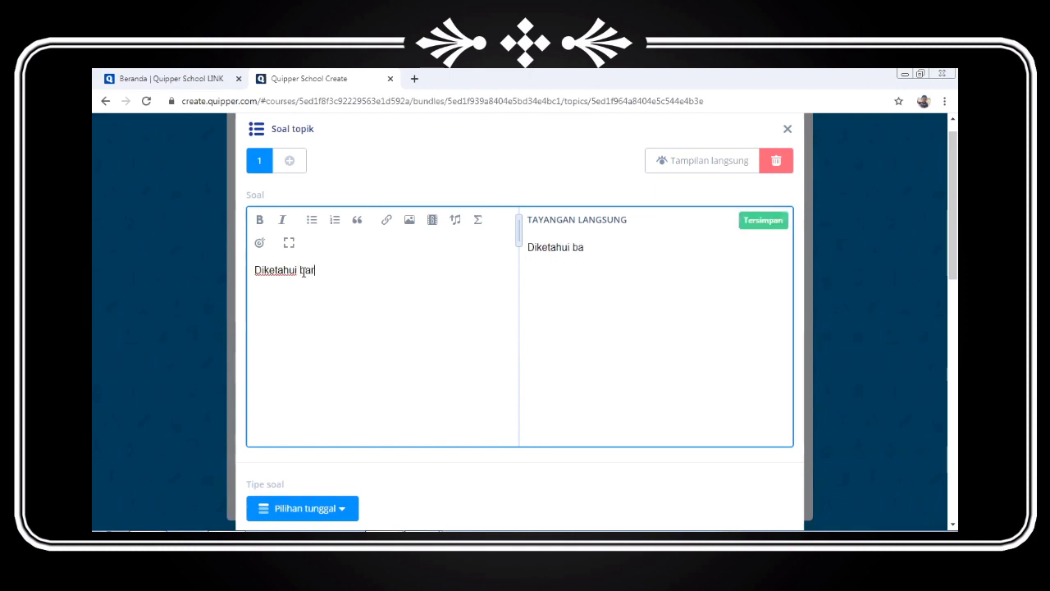
{"action": "type", "text": "isan ari"}
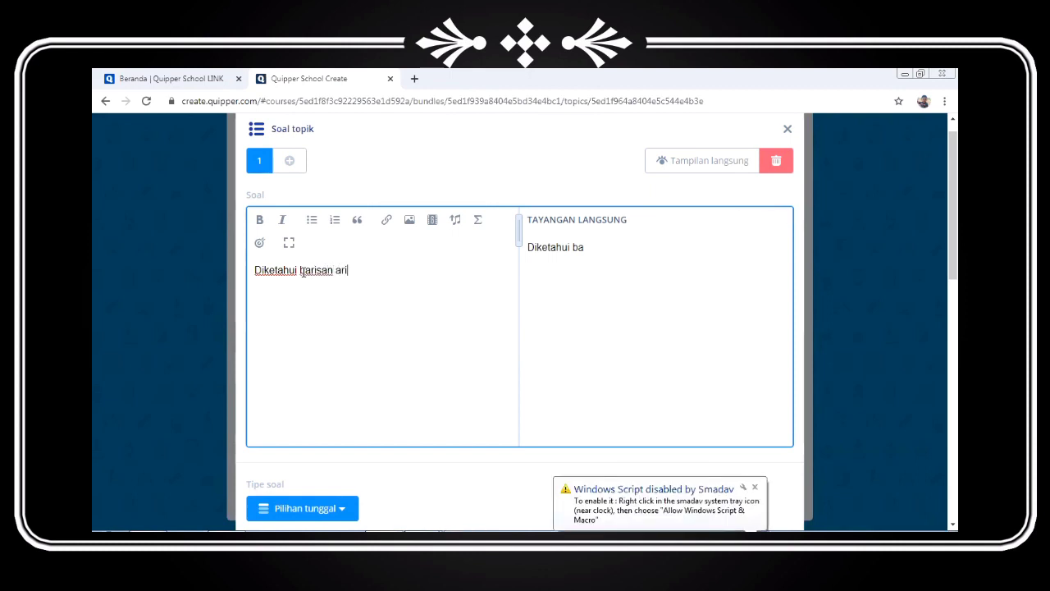
{"action": "type", "text": "tmetika 2,"}
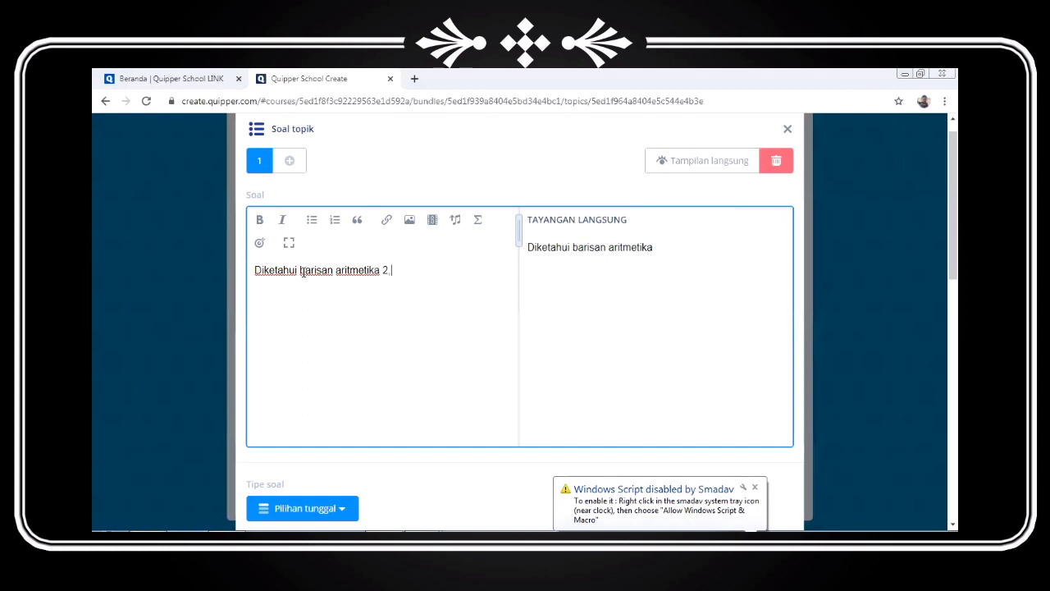
{"action": "type", "text": " 4, 6"}
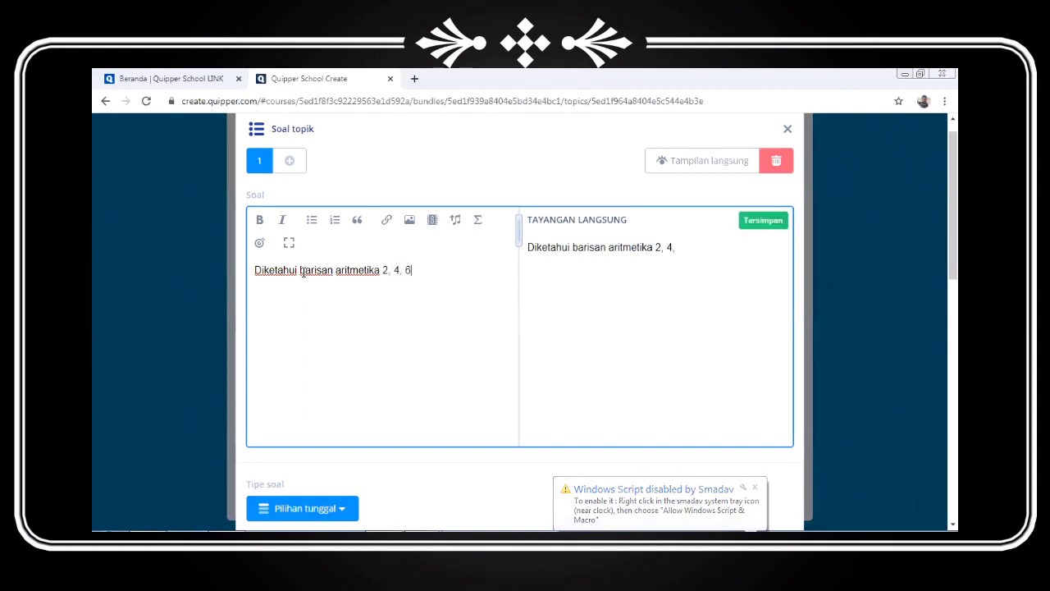
{"action": "type", "text": ", ten"}
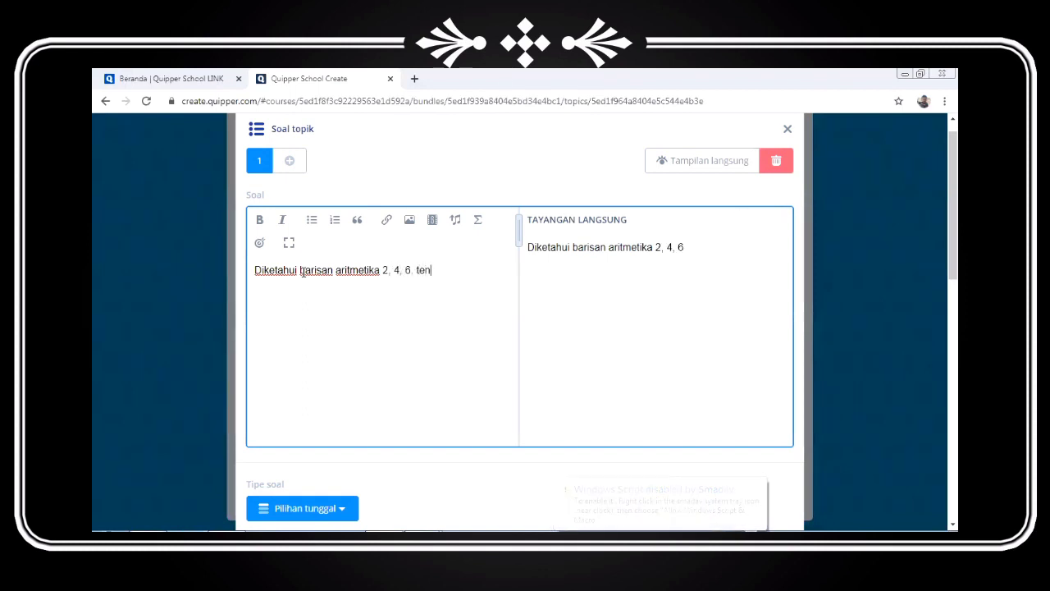
{"action": "type", "text": "tukan suku"}
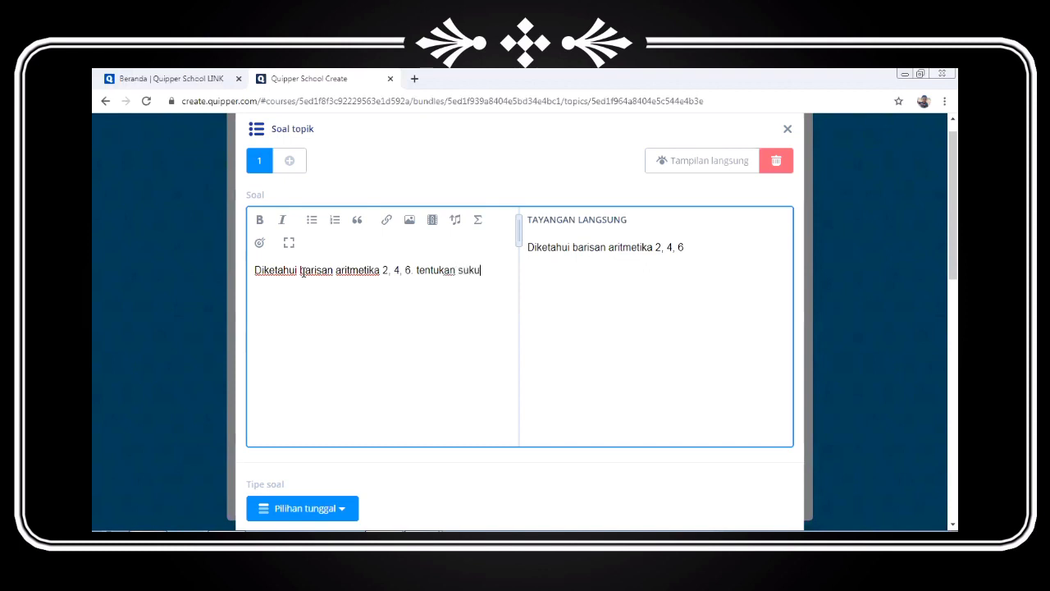
{"action": "type", "text": " ke"}
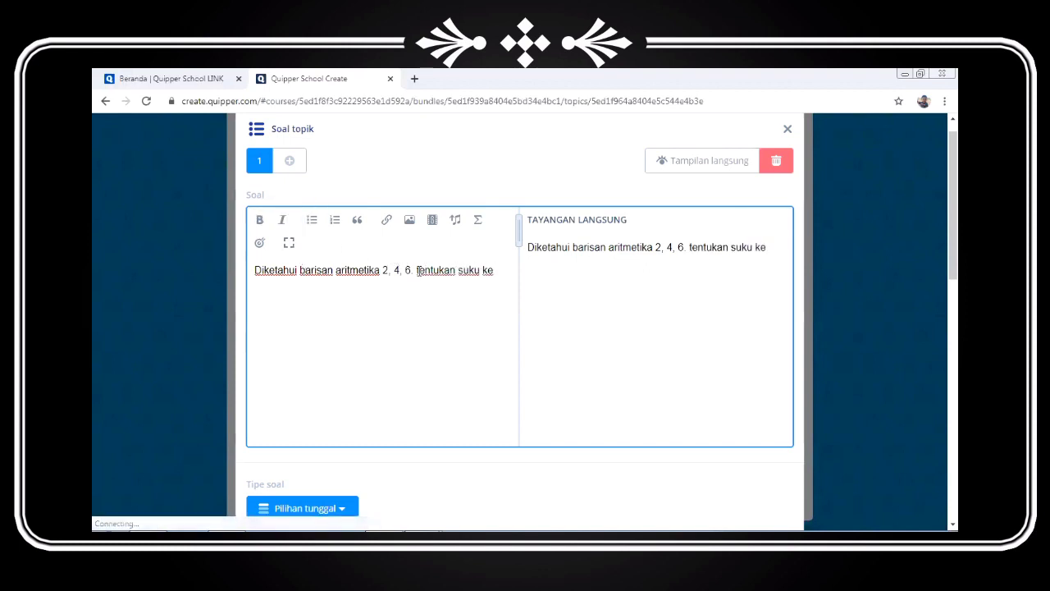
{"action": "left_click", "coordinate": [418, 270]}
{"action": "key", "text": "Delete"}
{"action": "type", "text": "T"}
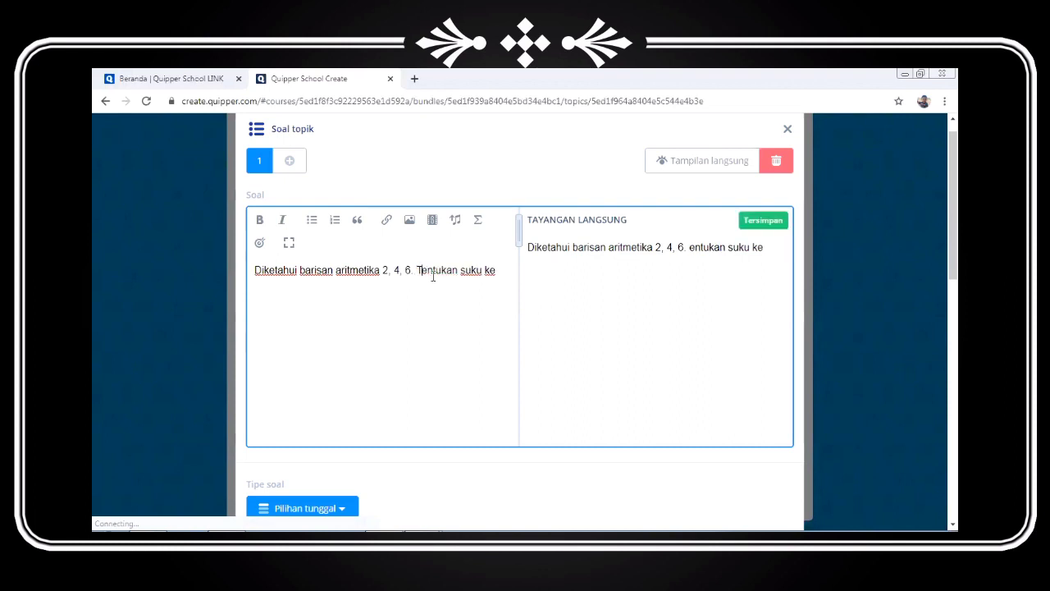
{"action": "left_click", "coordinate": [506, 273]}
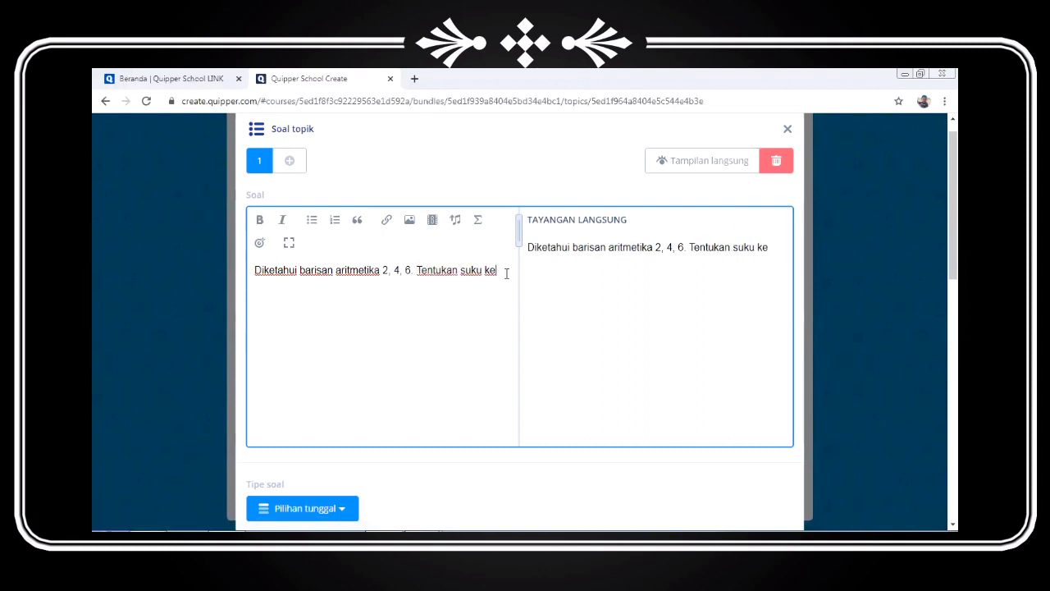
{"action": "type", "text": "..."}
Step: Enter the answer choices 2, 4, 6, 8 and 10
{"action": "scroll", "coordinate": [519, 328], "scroll_direction": "down", "scroll_amount": 3}
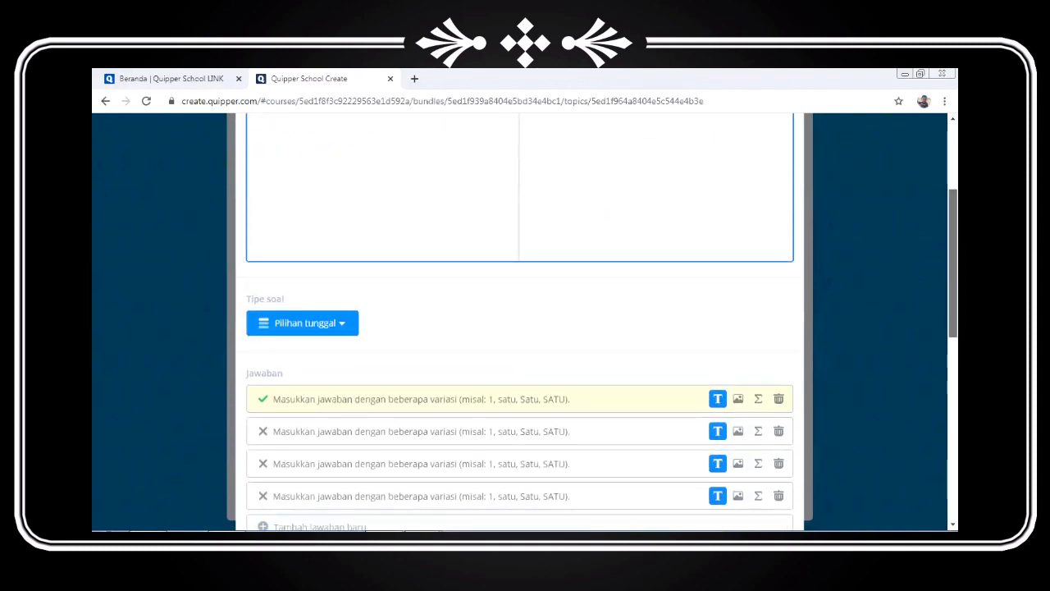
{"action": "left_click", "coordinate": [417, 400]}
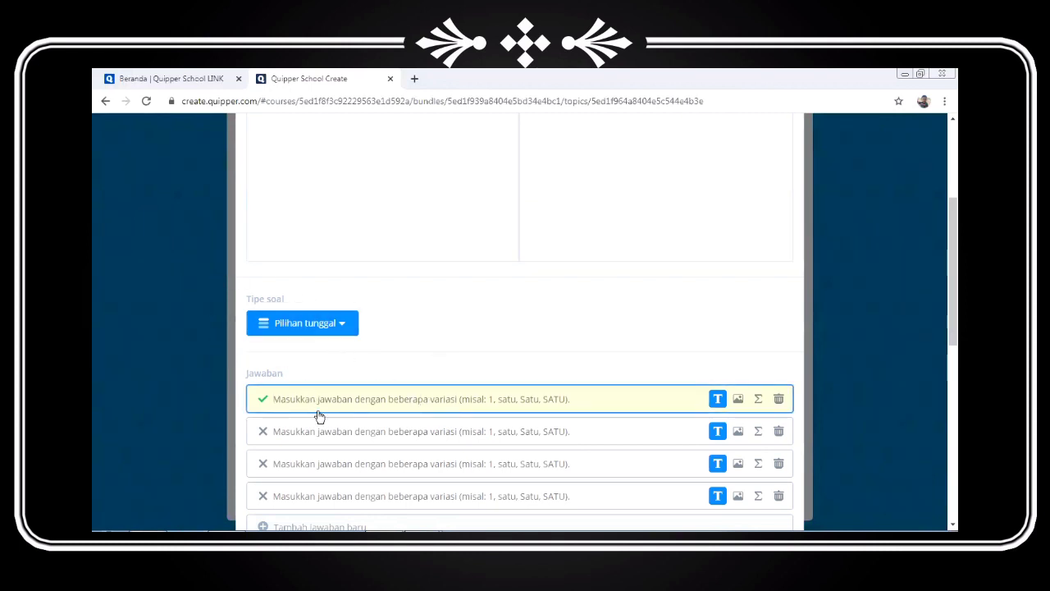
{"action": "type", "text": "2"}
{"action": "left_click", "coordinate": [303, 434]}
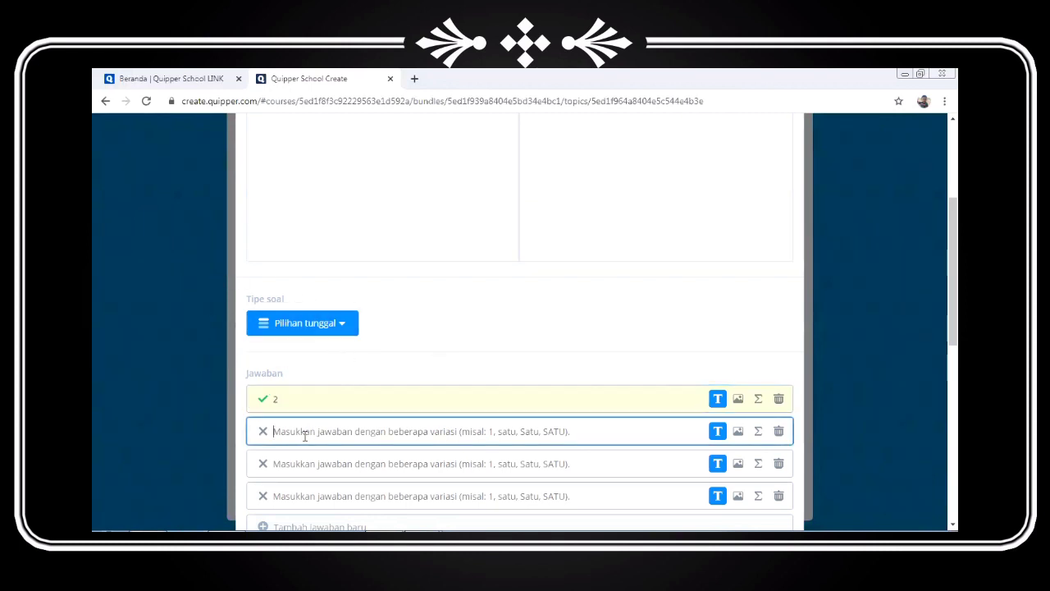
{"action": "type", "text": "4"}
{"action": "left_click", "coordinate": [302, 463]}
{"action": "type", "text": "6"}
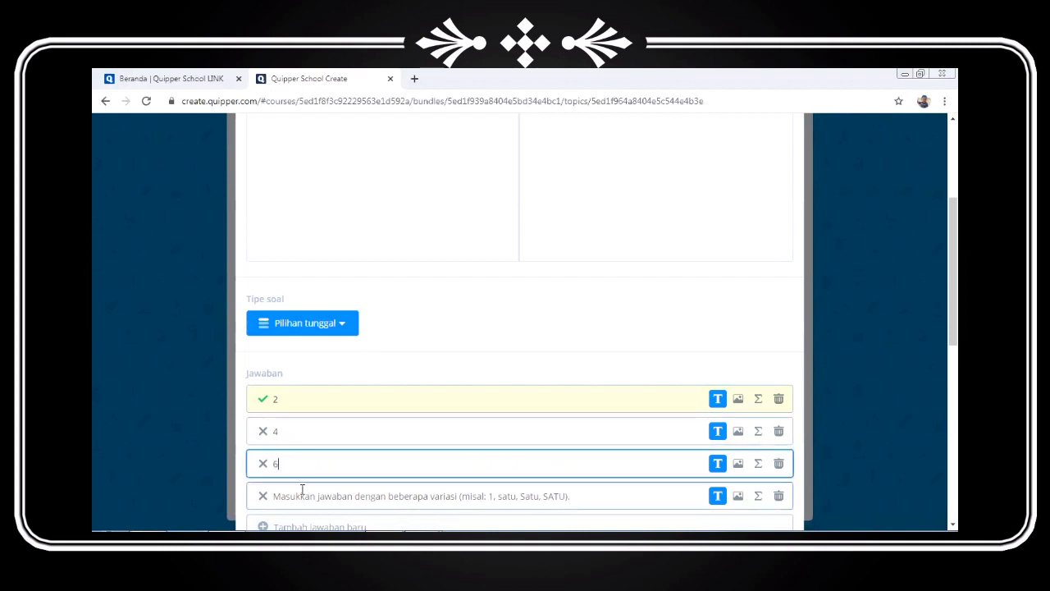
{"action": "left_click", "coordinate": [302, 492]}
{"action": "type", "text": "8"}
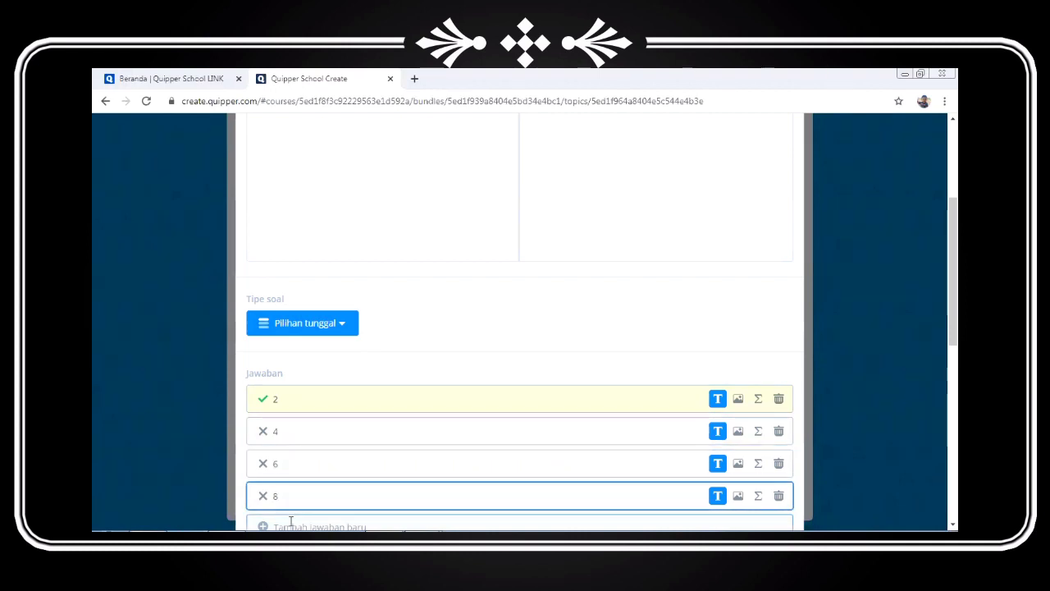
{"action": "left_click", "coordinate": [291, 522]}
{"action": "type", "text": "10"}
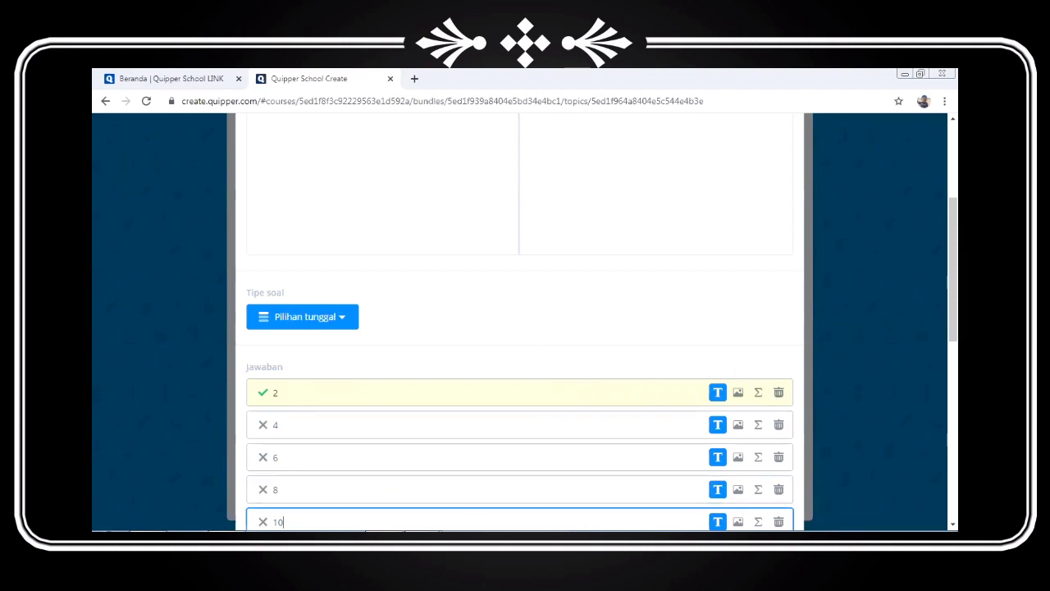
Step: Mark 6 as the correct answer
{"action": "scroll", "coordinate": [359, 286], "scroll_direction": "down", "scroll_amount": 3}
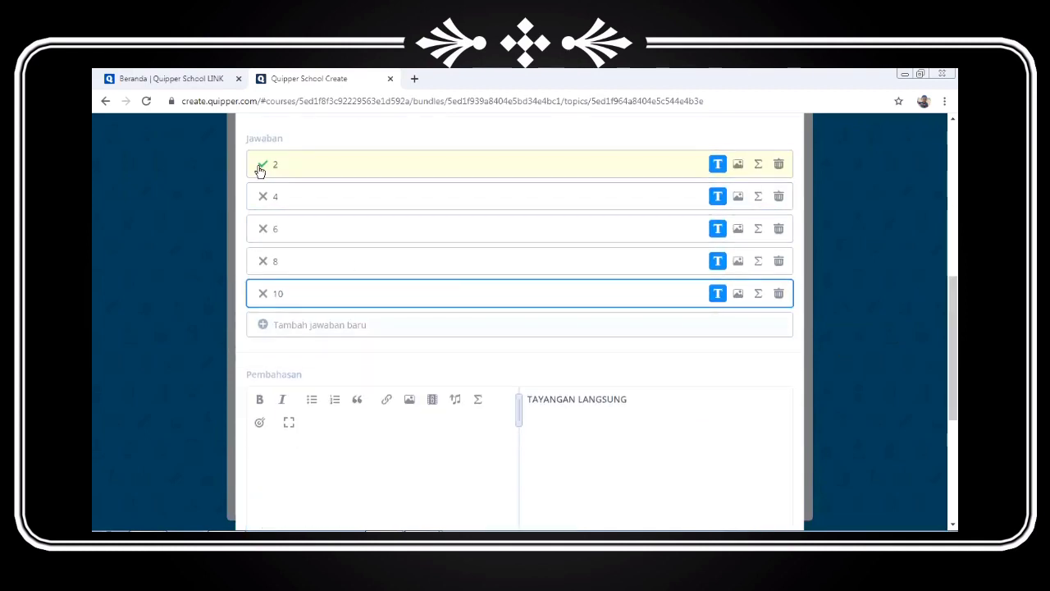
{"action": "left_click", "coordinate": [259, 167]}
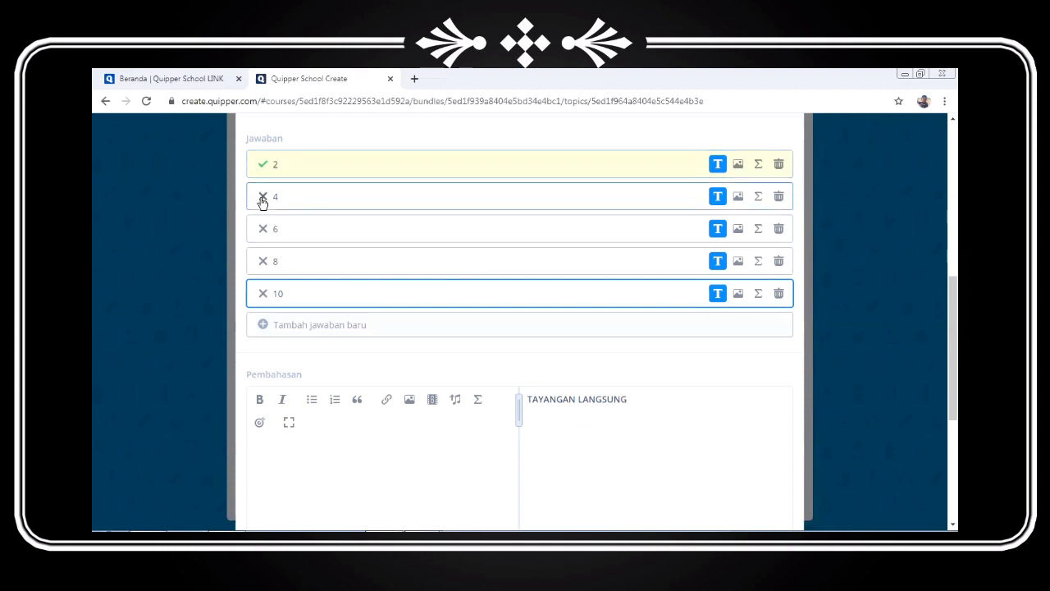
{"action": "left_click", "coordinate": [262, 200]}
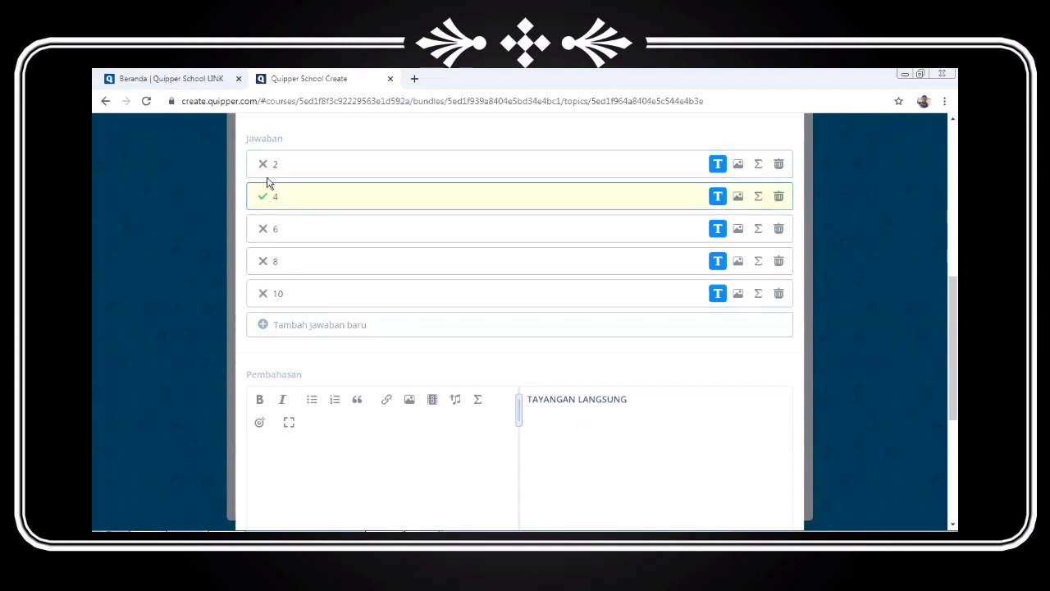
{"action": "left_click", "coordinate": [262, 233]}
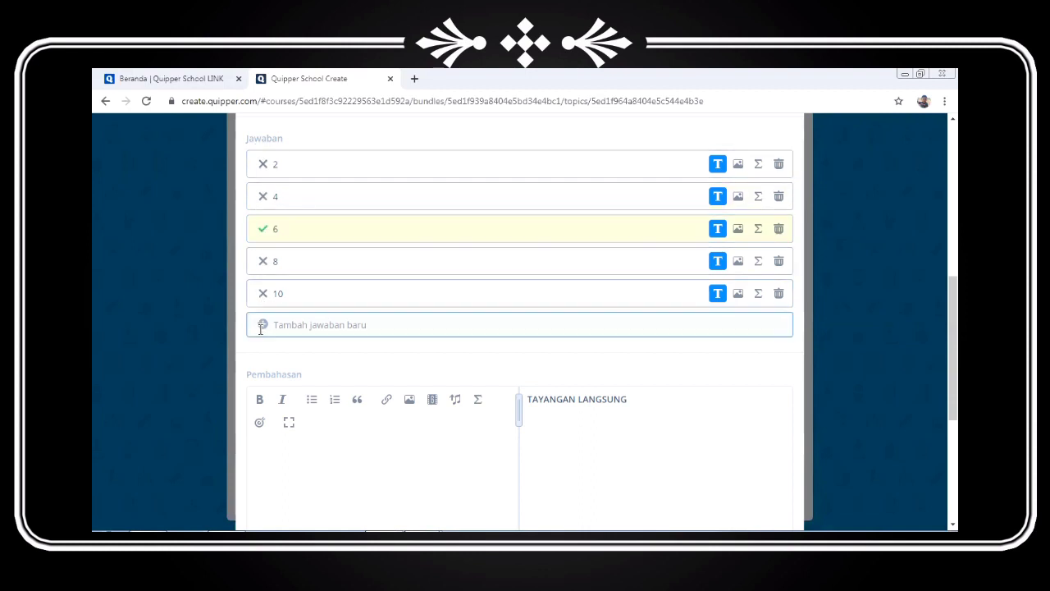
{"action": "scroll", "coordinate": [520, 320], "scroll_direction": "up", "scroll_amount": 5}
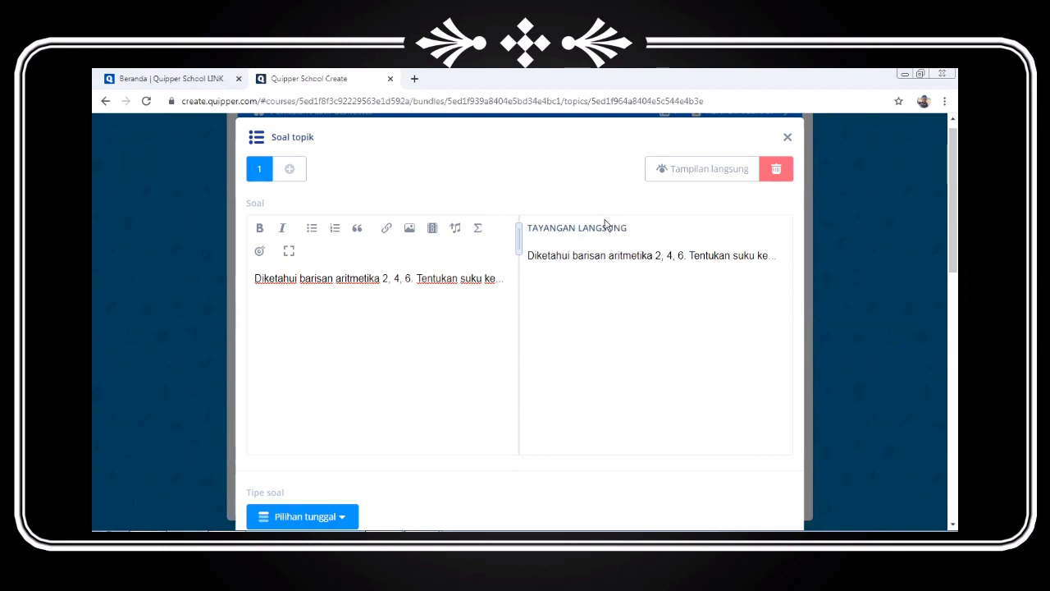
Step: Create question 2 using the + next to question tab 1
{"action": "left_click", "coordinate": [279, 176]}
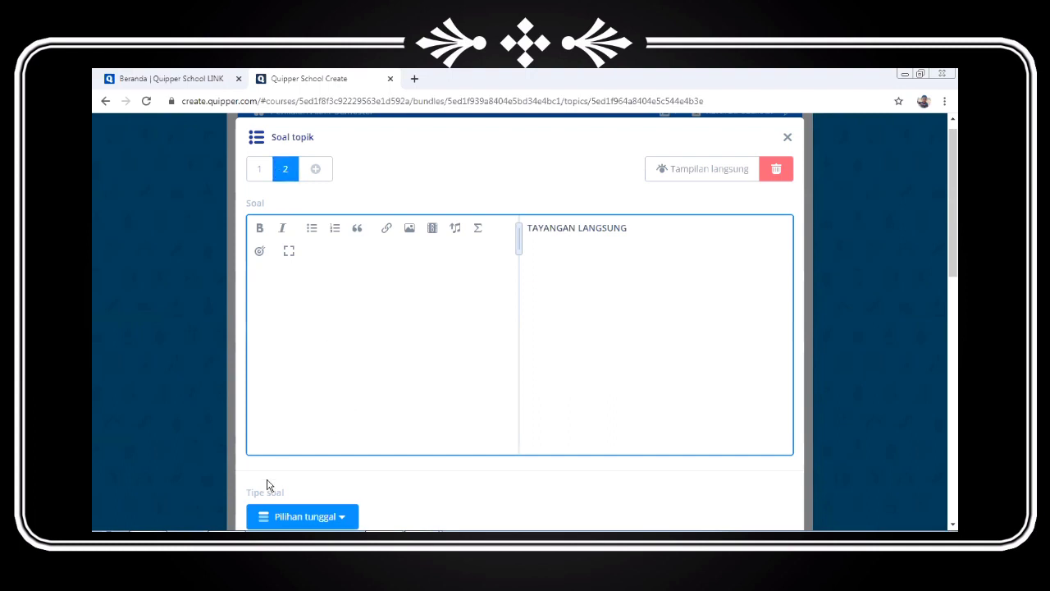
Step: Copy question 2's full brick-stacking problem text from the Word exam document
{"action": "mouse_move", "coordinate": [227, 539]}
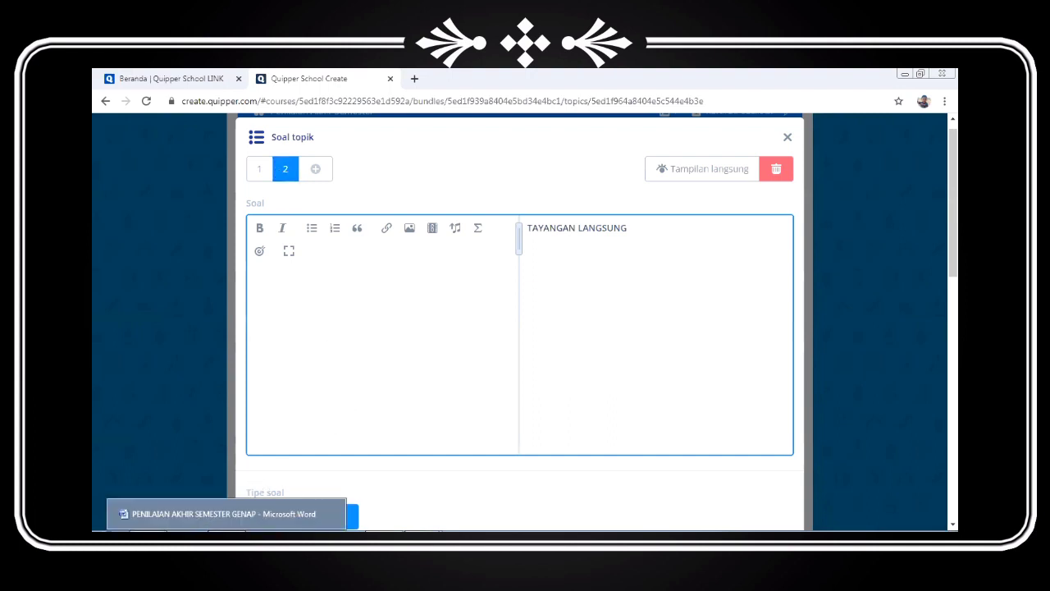
{"action": "left_click", "coordinate": [226, 514]}
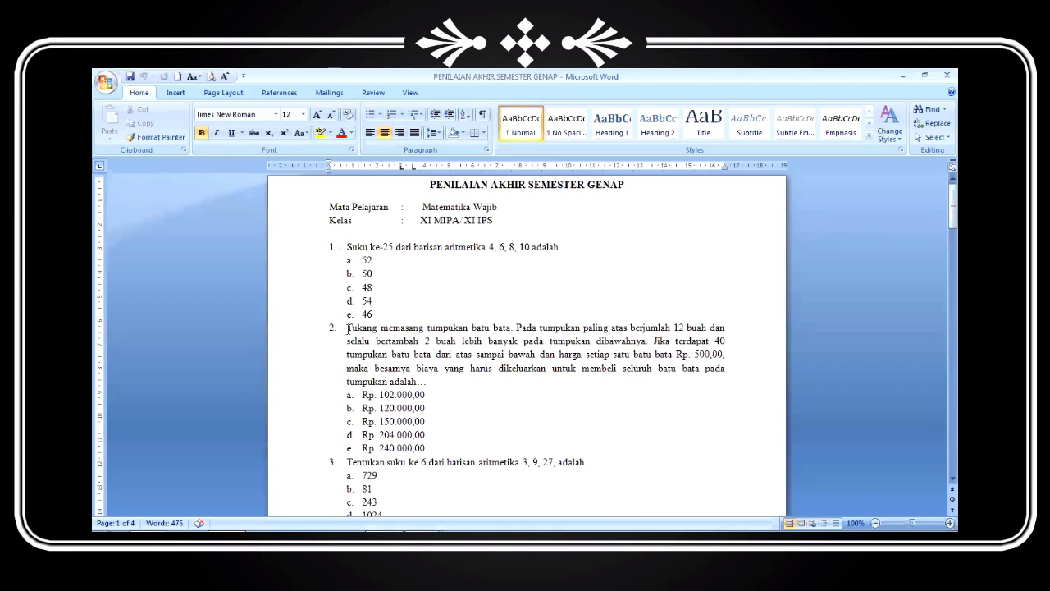
{"action": "left_click_drag", "start_coordinate": [347, 328], "coordinate": [426, 392]}
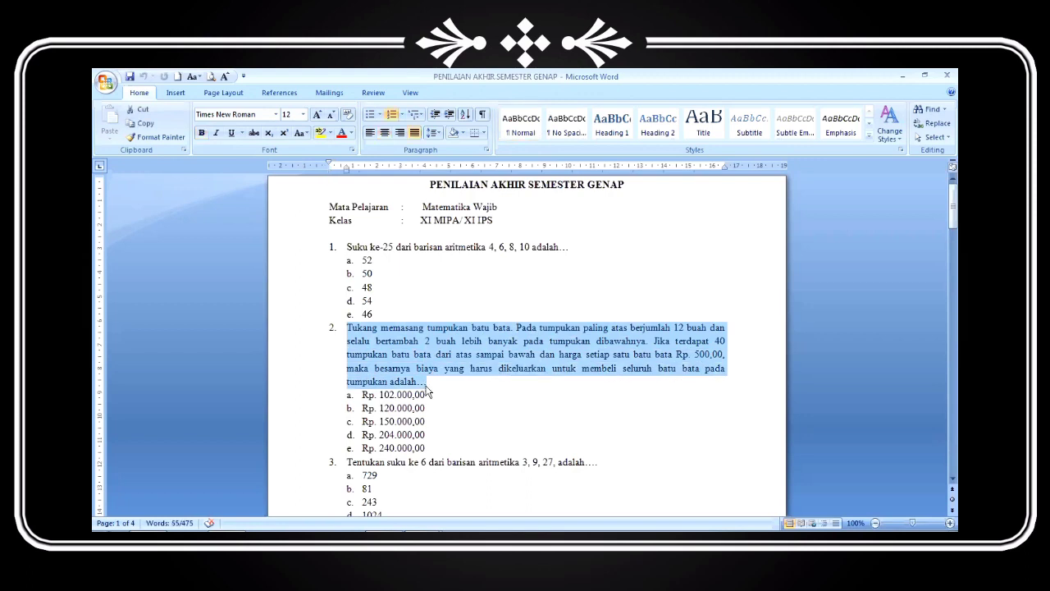
{"action": "key", "text": "ctrl+c"}
{"action": "right_click", "coordinate": [411, 343]}
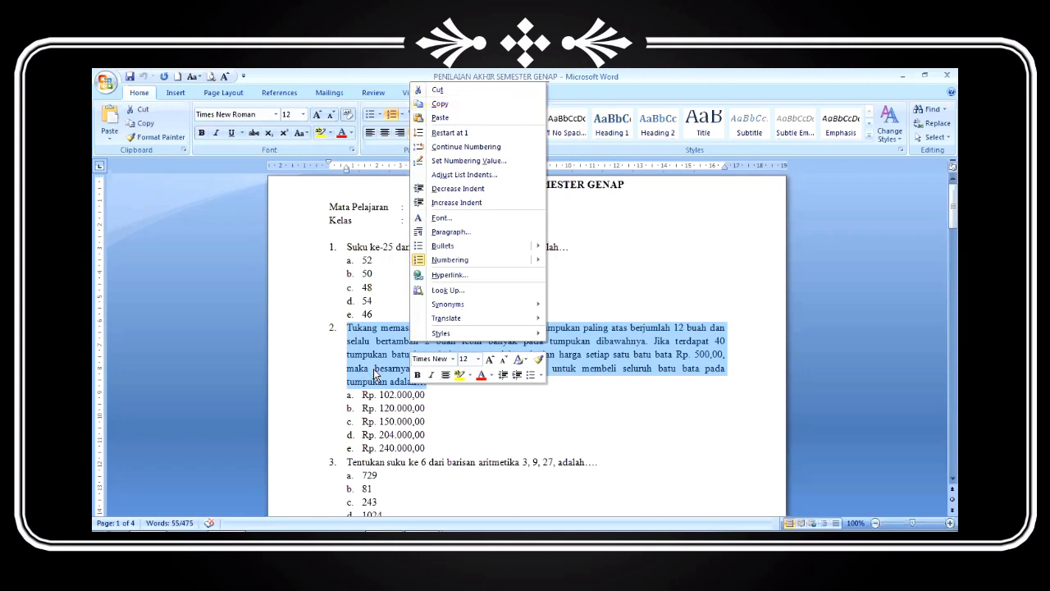
{"action": "key", "text": "Escape"}
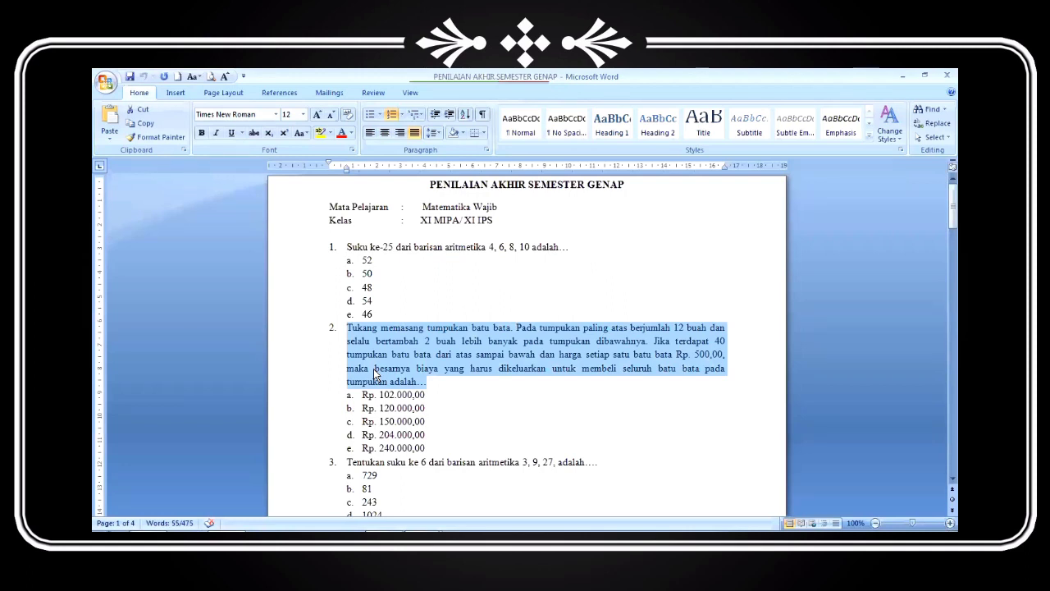
{"action": "right_click", "coordinate": [374, 364]}
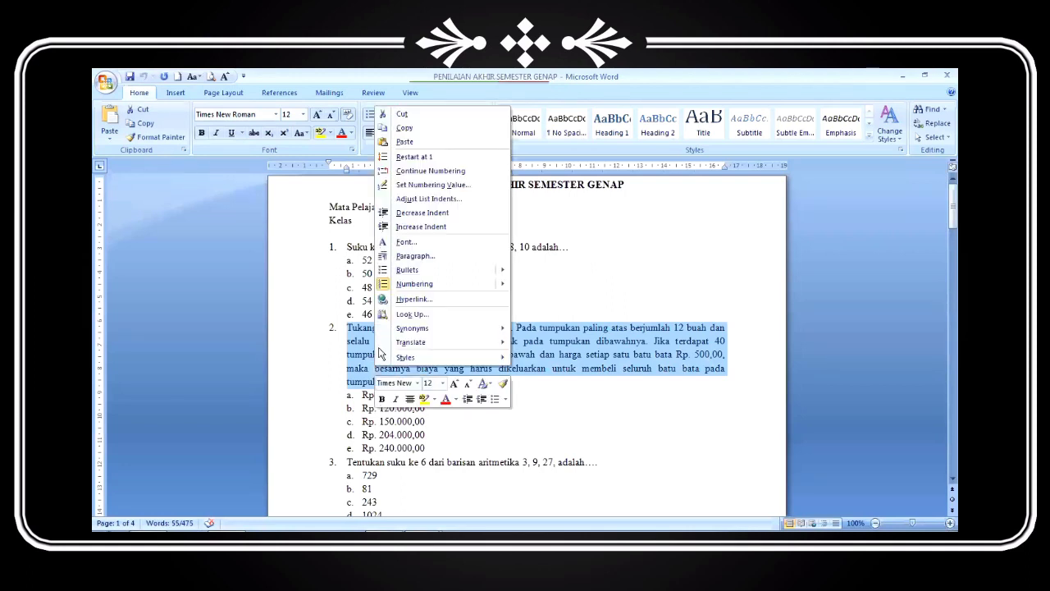
{"action": "left_click", "coordinate": [423, 135]}
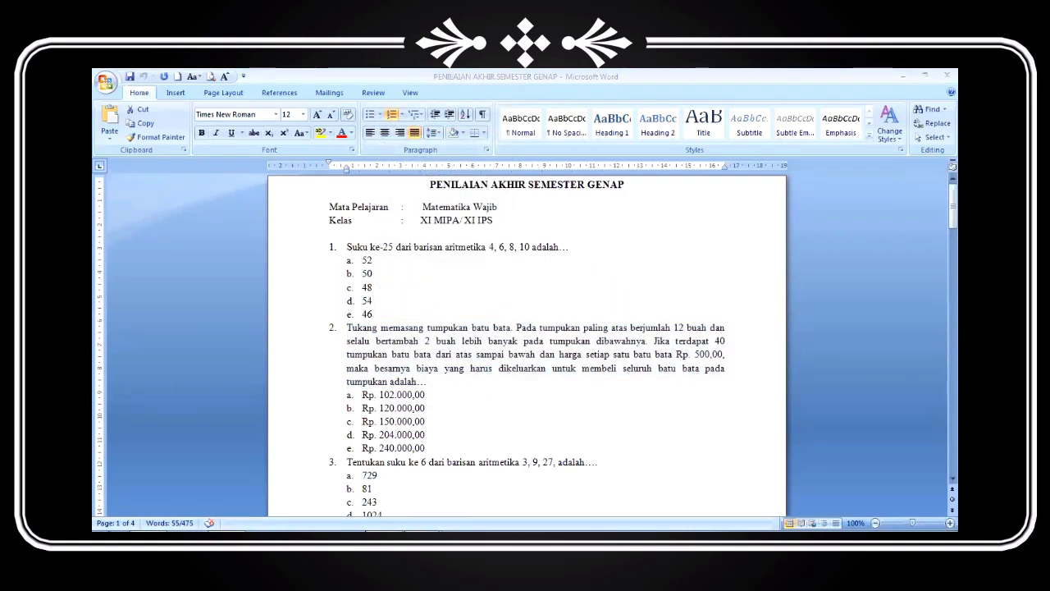
{"action": "key", "text": "alt+Tab"}
{"action": "left_click", "coordinate": [356, 284]}
Step: Paste the brick-stacking text into question 2 and delete its leading '2.' numbering
{"action": "right_click", "coordinate": [322, 284]}
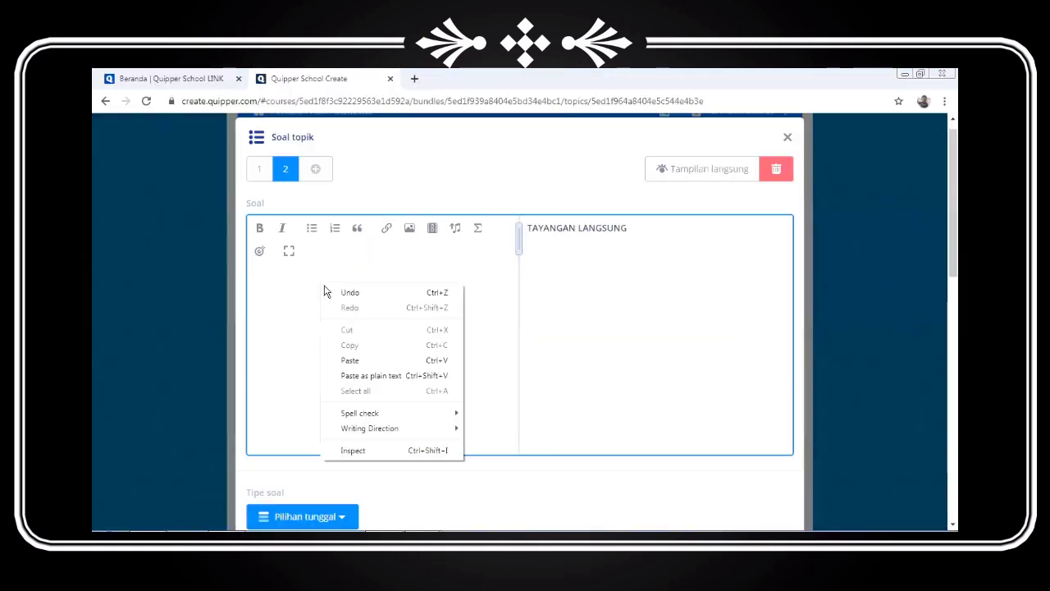
{"action": "left_click", "coordinate": [351, 361]}
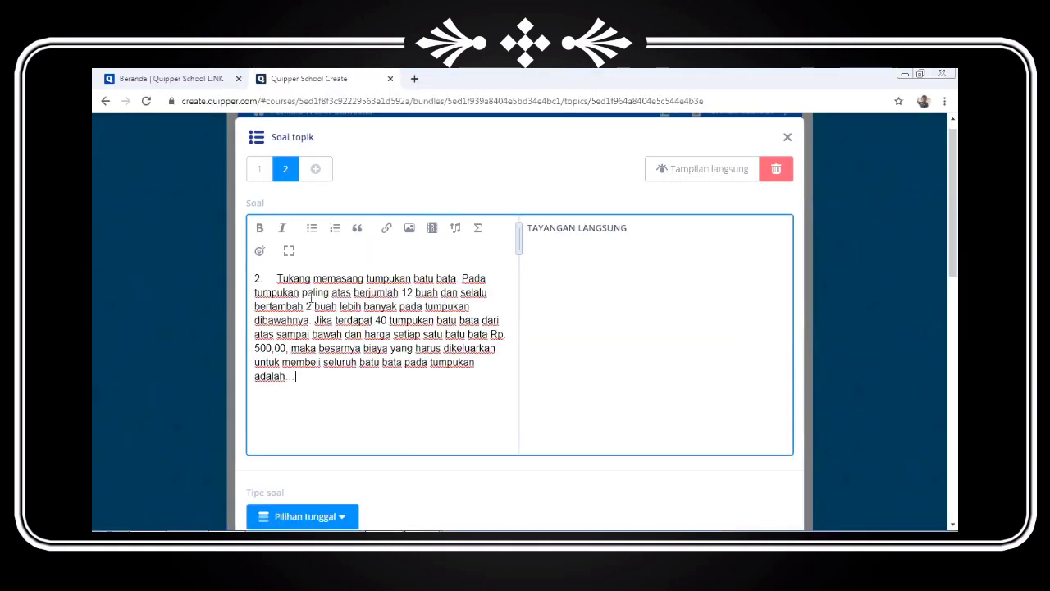
{"action": "left_click", "coordinate": [277, 278]}
{"action": "key", "text": "BackSpace"}
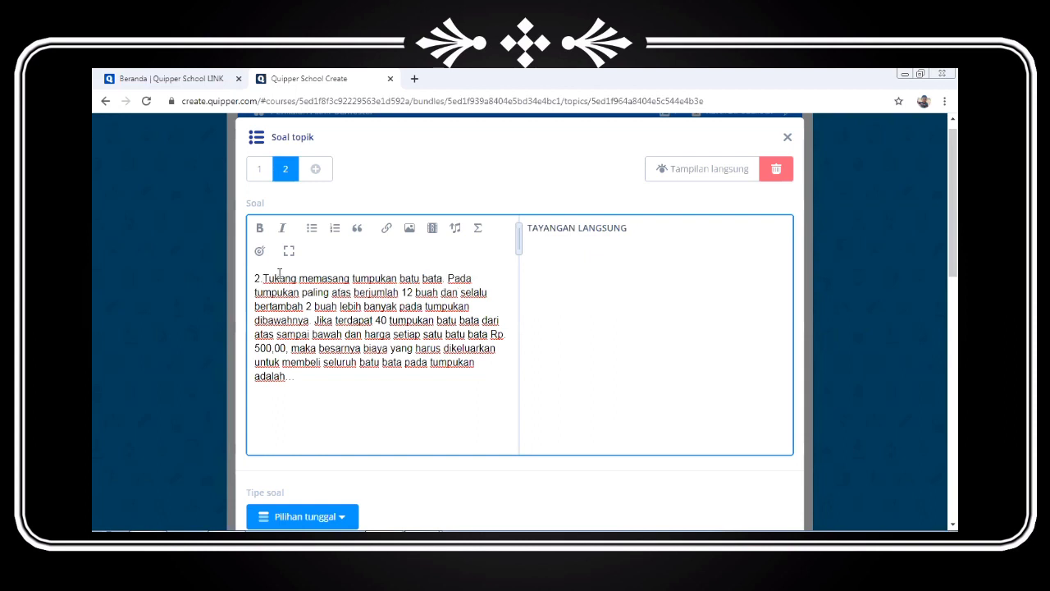
{"action": "key", "text": "BackSpace"}
{"action": "key", "text": "BackSpace"}
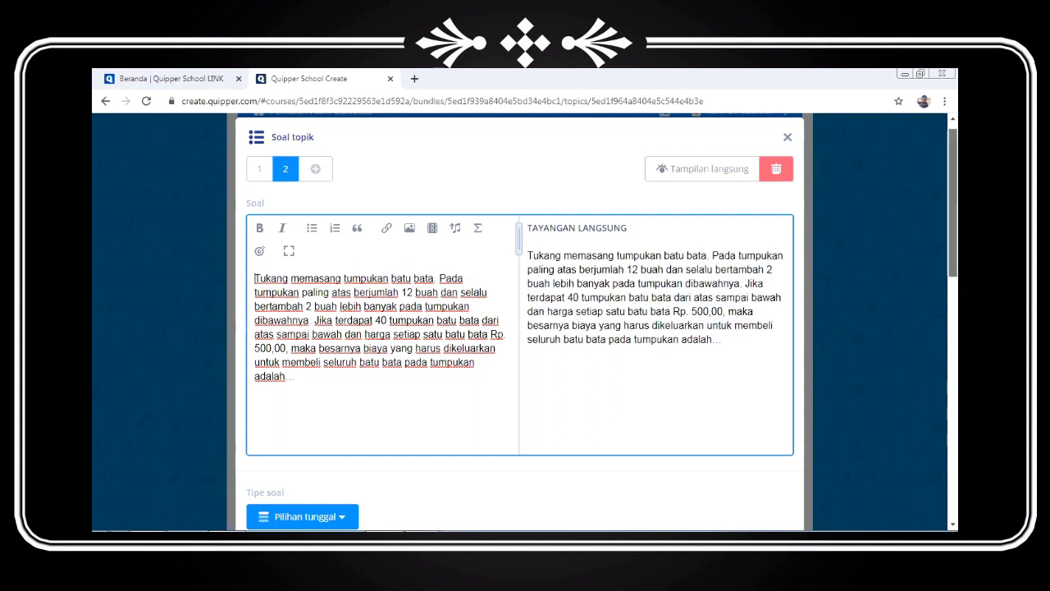
{"action": "scroll", "coordinate": [462, 296], "scroll_direction": "down", "scroll_amount": 4}
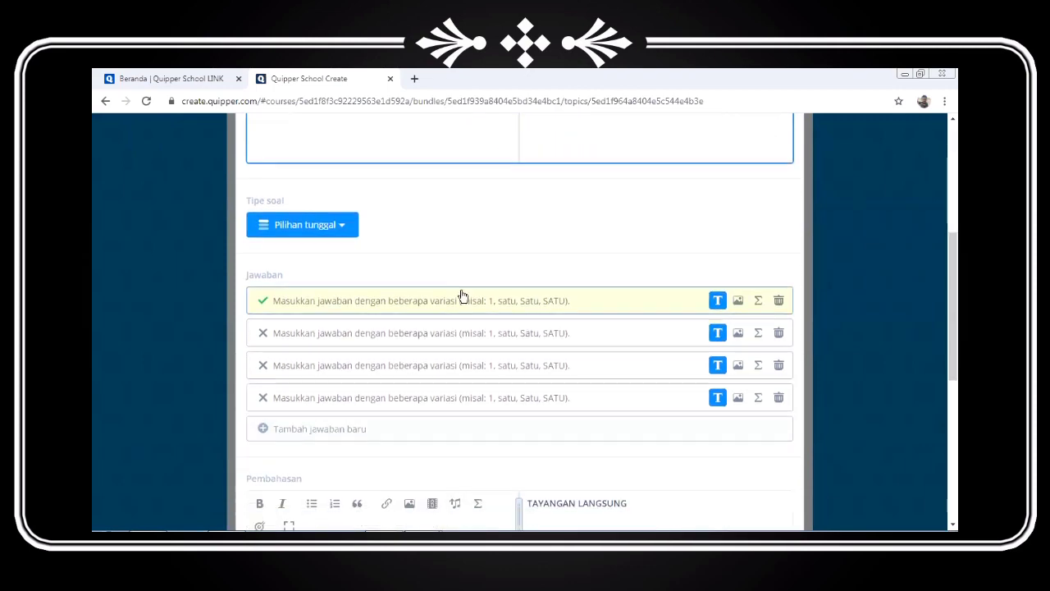
{"action": "left_click", "coordinate": [424, 531]}
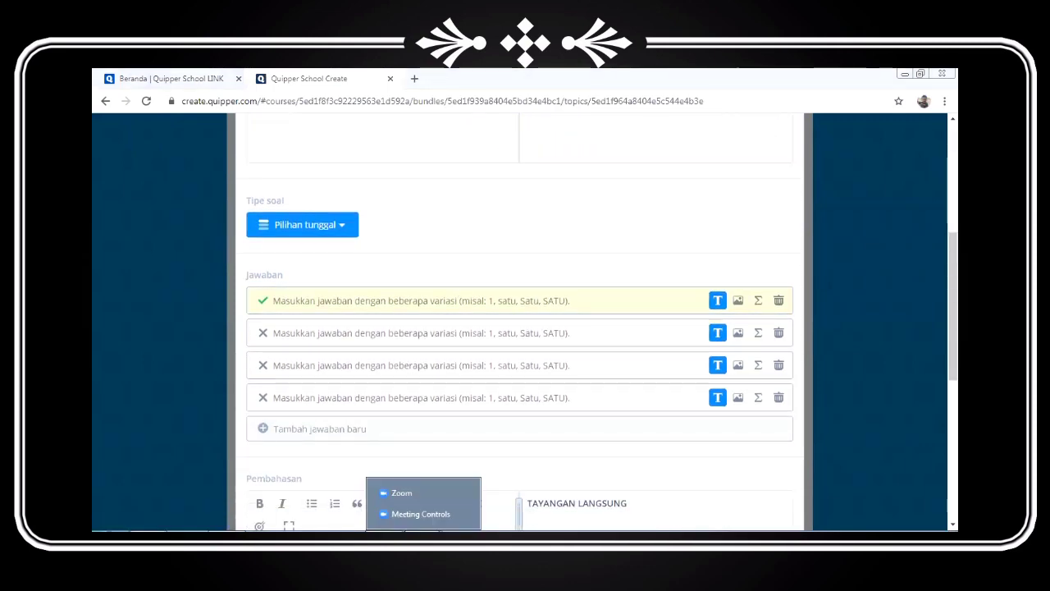
{"action": "left_click", "coordinate": [386, 531]}
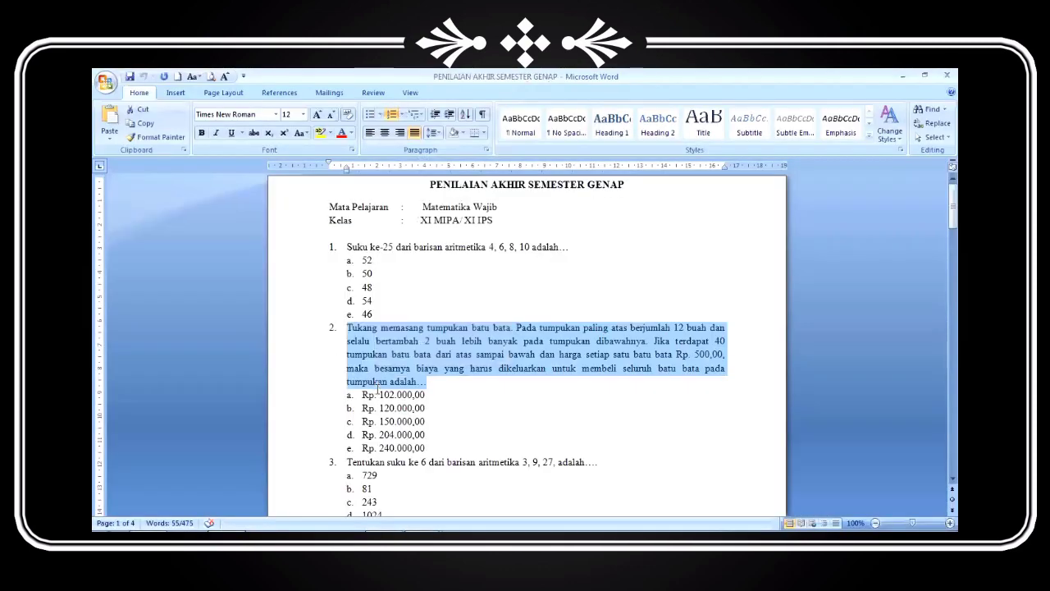
Step: Select answer a, Rp. 102.000,00, under question 2 in the Word document
{"action": "left_click", "coordinate": [358, 395]}
{"action": "right_click", "coordinate": [424, 394]}
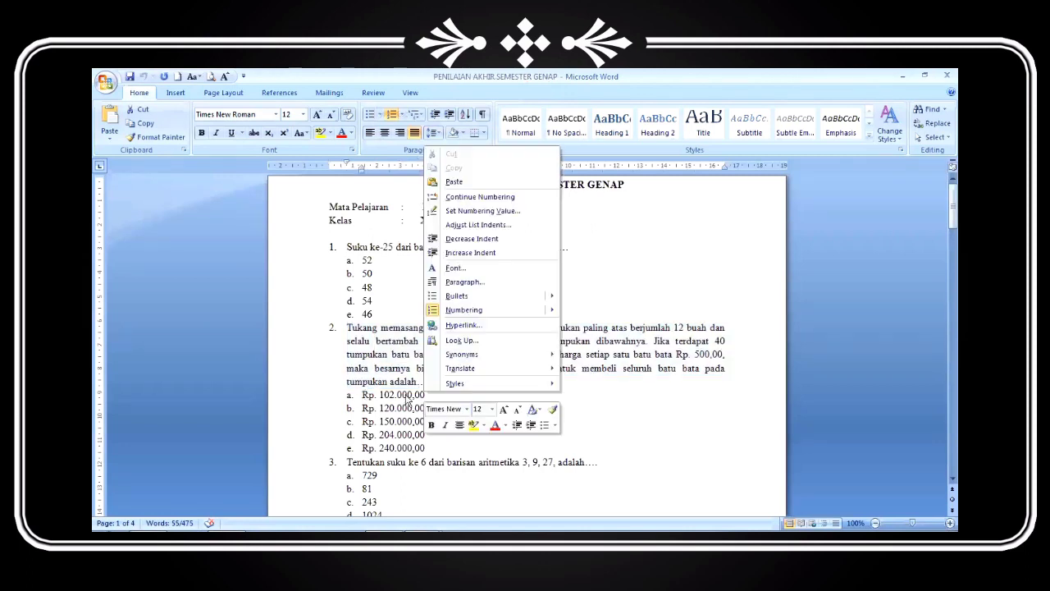
{"action": "left_click_drag", "start_coordinate": [362, 394], "coordinate": [421, 396]}
{"action": "mouse_move", "coordinate": [418, 404]}
{"action": "left_mouse_down"}
{"action": "mouse_move", "coordinate": [407, 395]}
{"action": "mouse_move", "coordinate": [428, 395]}
{"action": "left_mouse_up"}
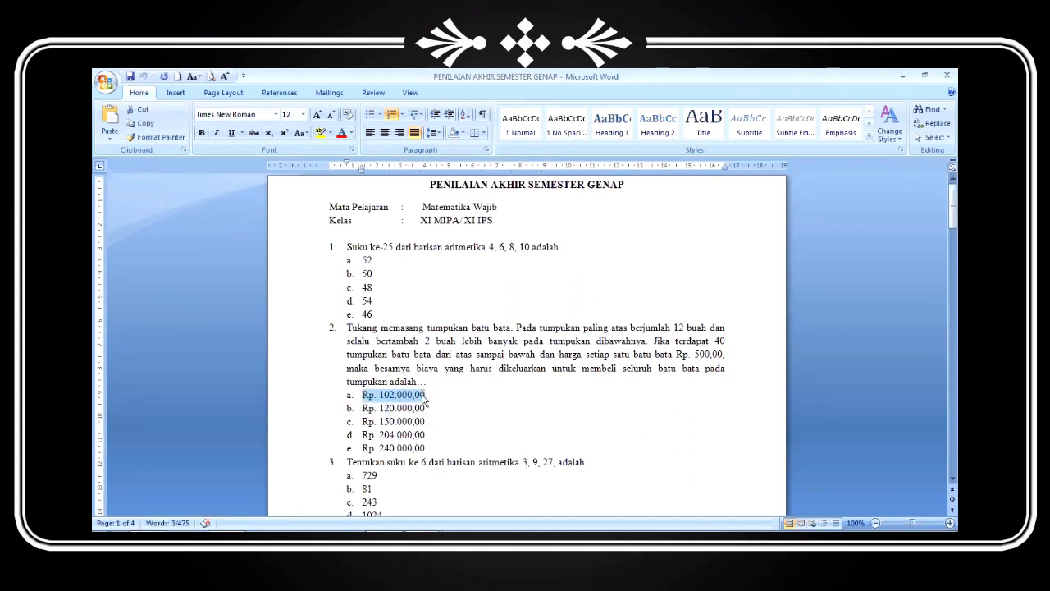
{"action": "left_click", "coordinate": [424, 531]}
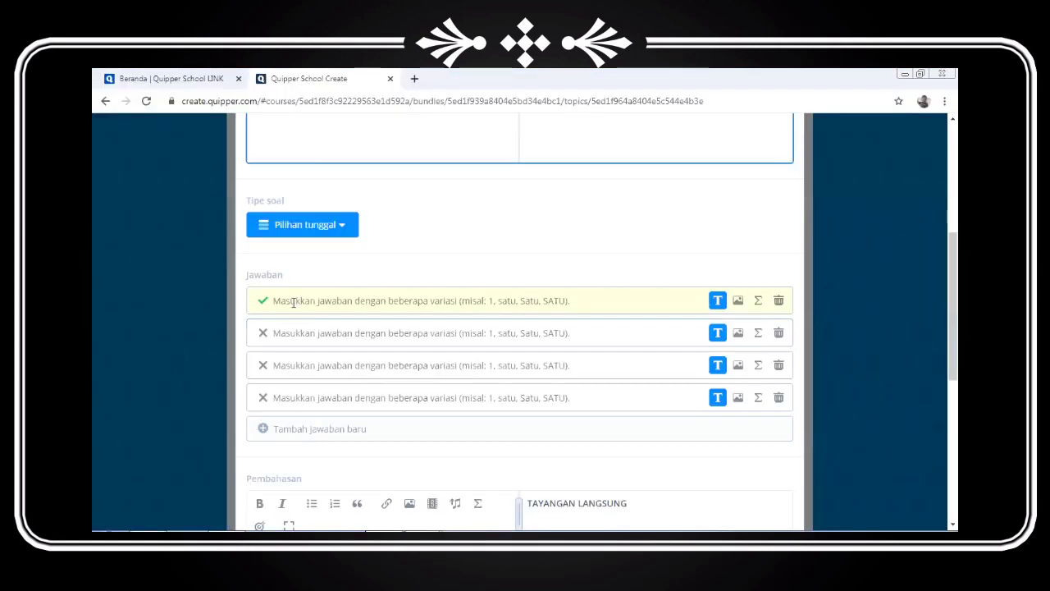
Step: Paste Rp. 102.000,00 into question 2's first answer field and remove its 'a.' label
{"action": "left_click", "coordinate": [291, 302]}
{"action": "right_click", "coordinate": [286, 300]}
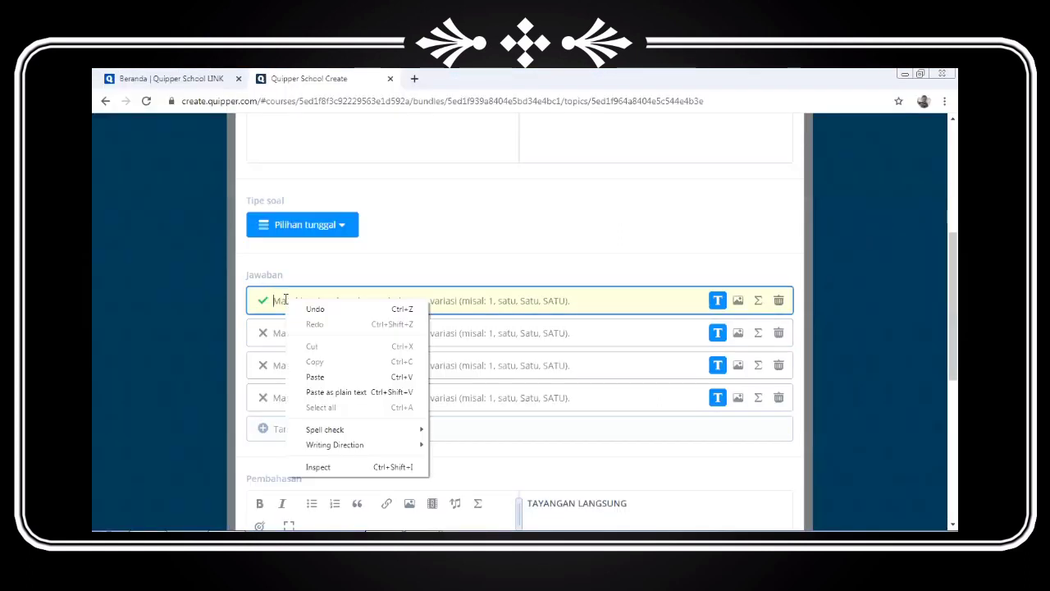
{"action": "left_click", "coordinate": [316, 377]}
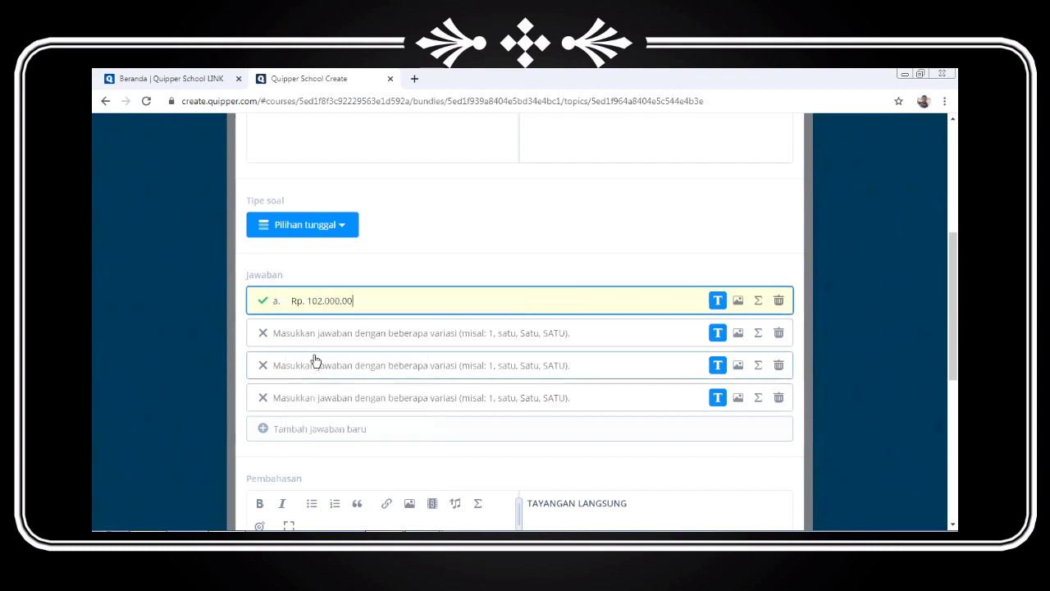
{"action": "key", "text": "BackSpace"}
{"action": "key", "text": "BackSpace"}
{"action": "key", "text": "BackSpace"}
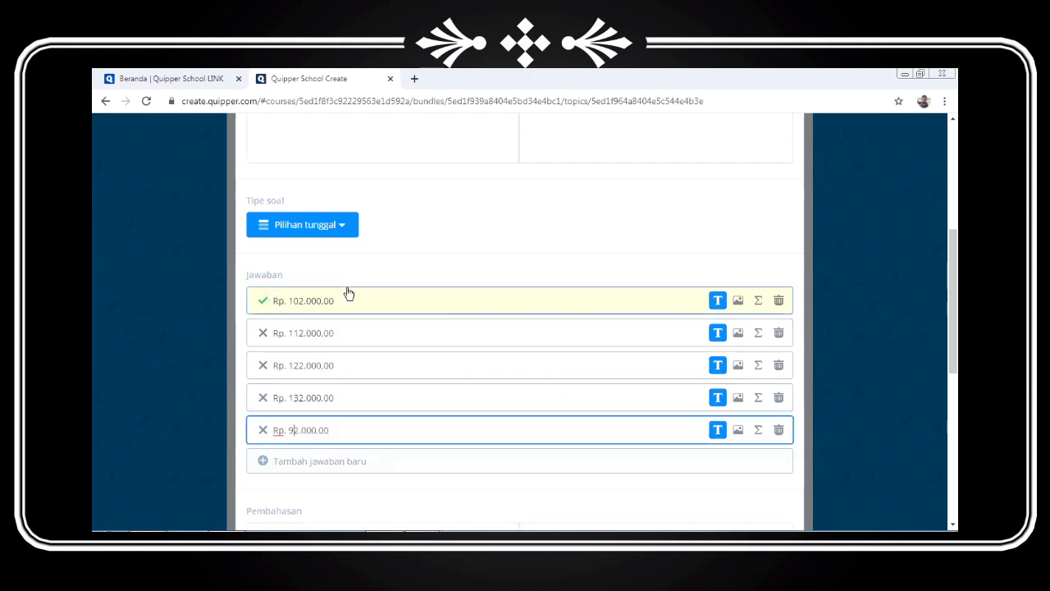
{"action": "left_click_drag", "start_coordinate": [953, 344], "coordinate": [952, 240]}
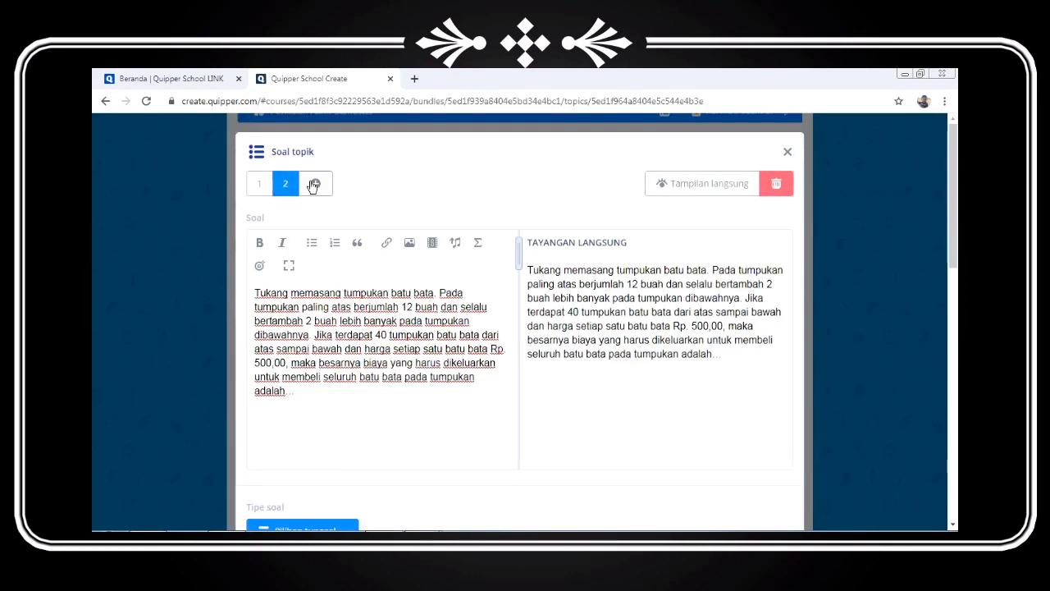
Step: Add question 3 to the quiz, closing the Σ Rumus equation builder without inserting anything
{"action": "left_click", "coordinate": [312, 187]}
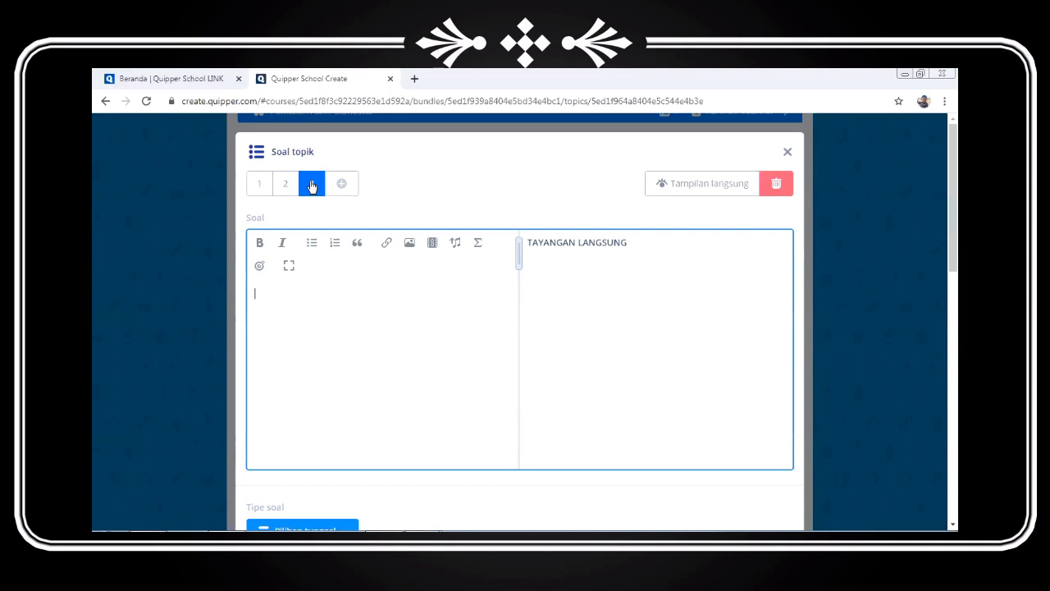
{"action": "left_click", "coordinate": [475, 243]}
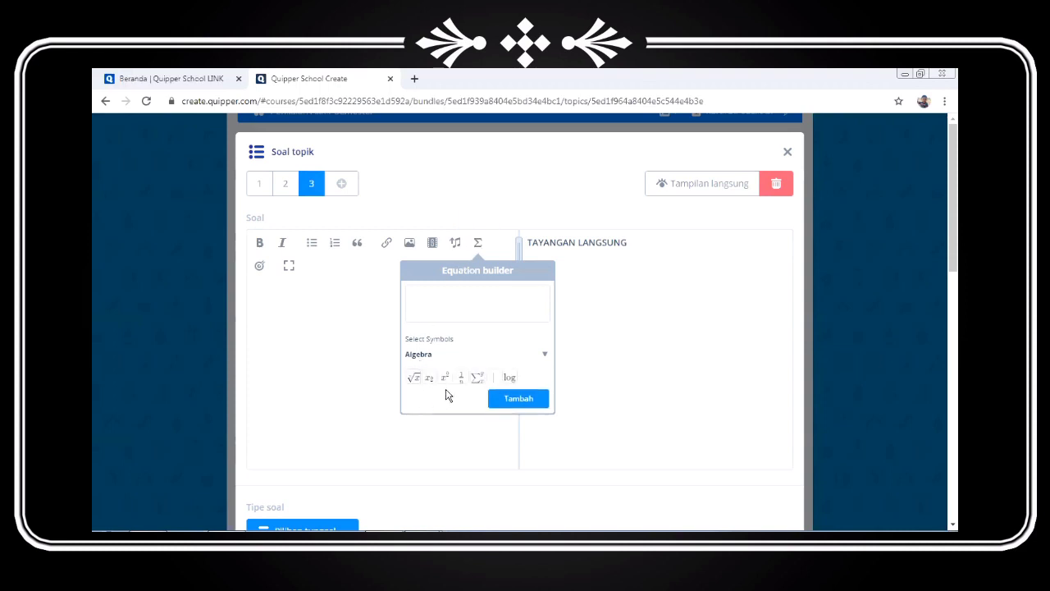
{"action": "left_click", "coordinate": [532, 305]}
{"action": "left_click", "coordinate": [578, 311]}
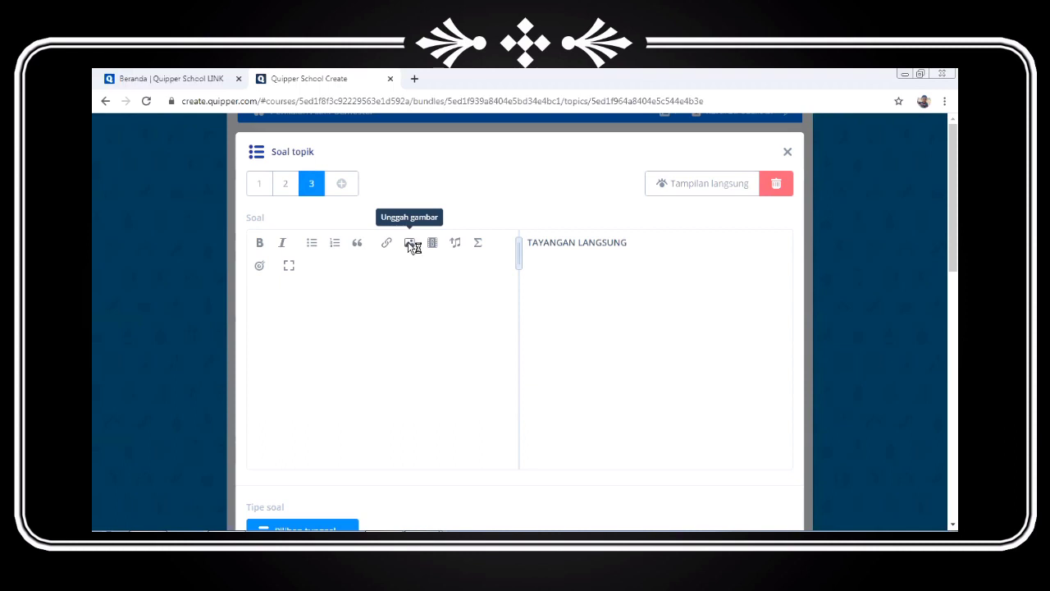
Step: Upload image 17 with the integral question from the PENILAIAN AKHIR SEMESTER folder into question 3
{"action": "left_click", "coordinate": [409, 243]}
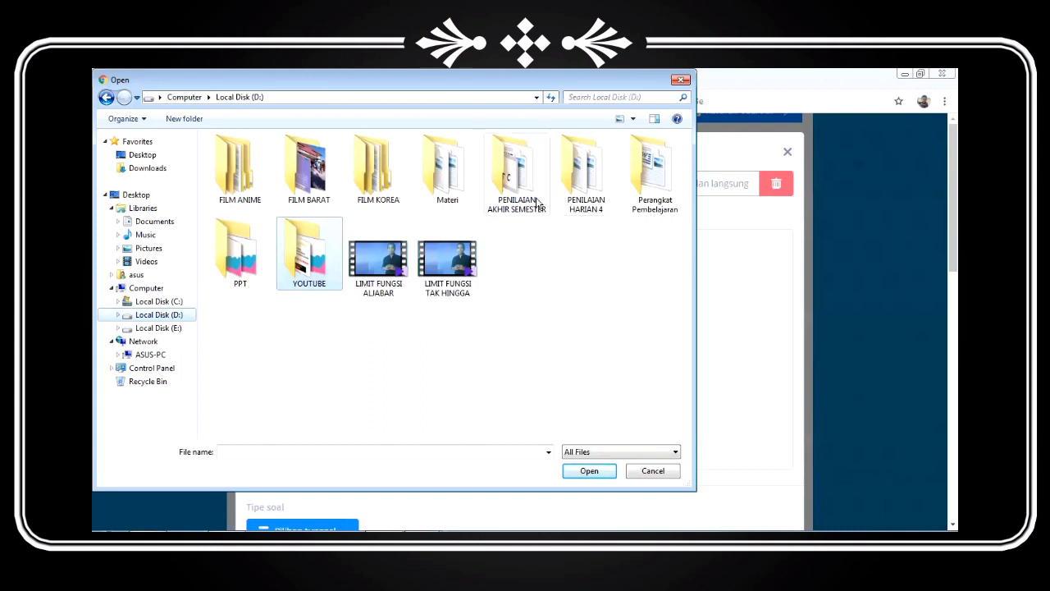
{"action": "double_click", "coordinate": [517, 176]}
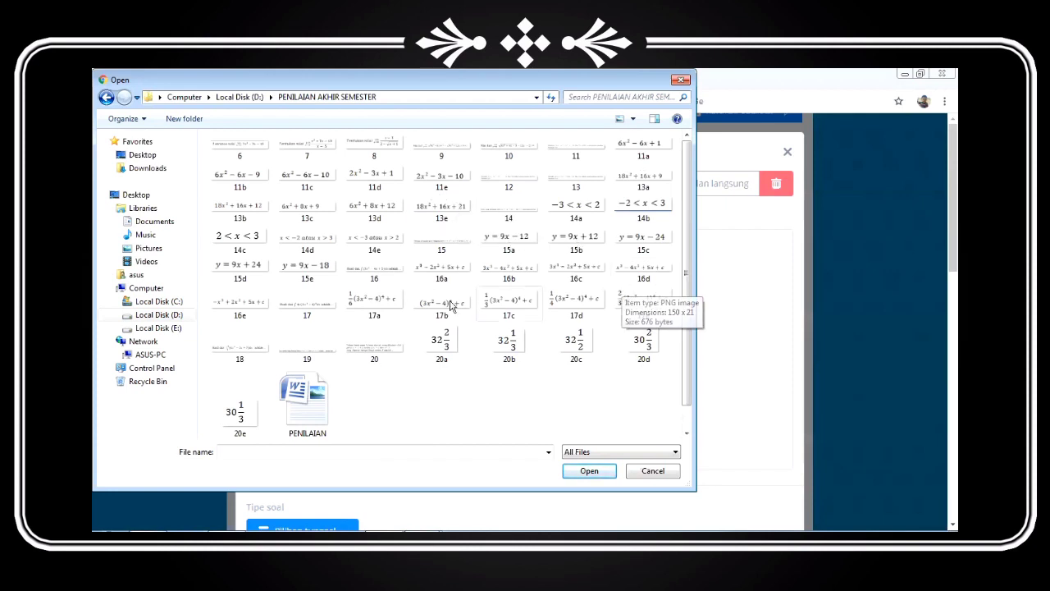
{"action": "double_click", "coordinate": [307, 308]}
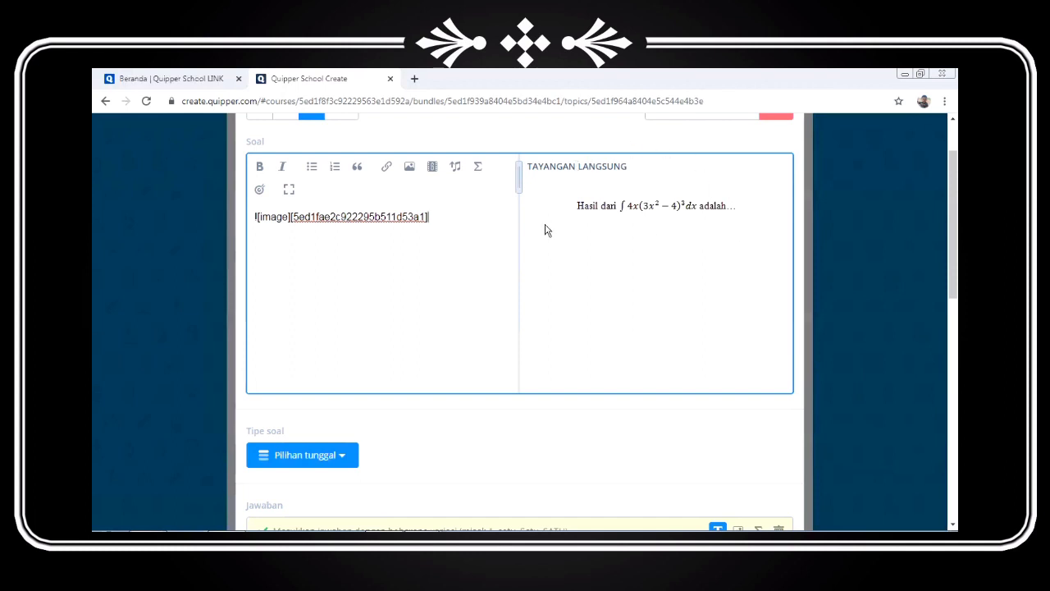
{"action": "left_click", "coordinate": [215, 538]}
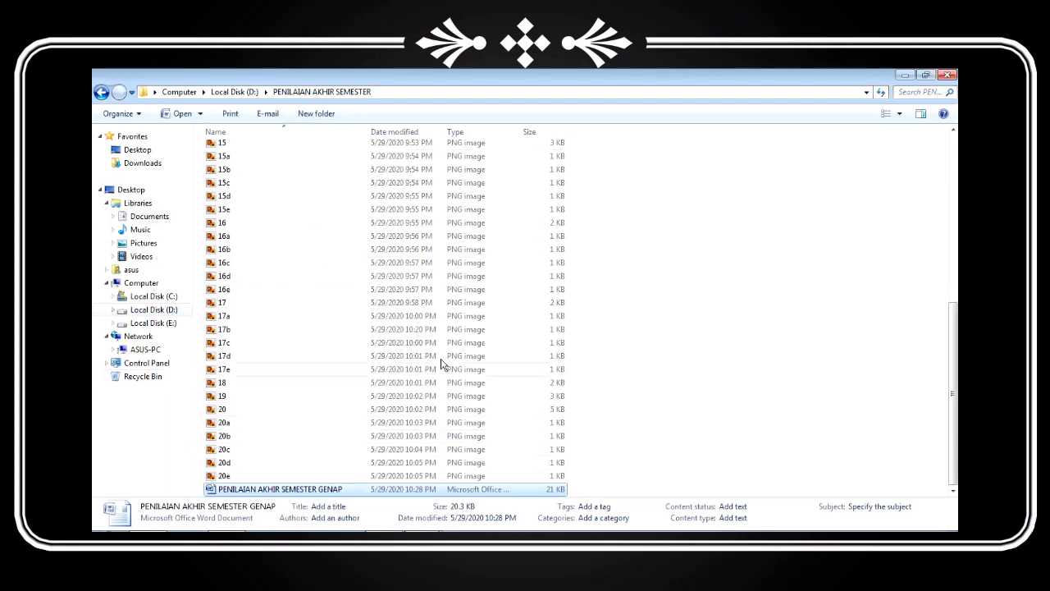
{"action": "left_click", "coordinate": [423, 533]}
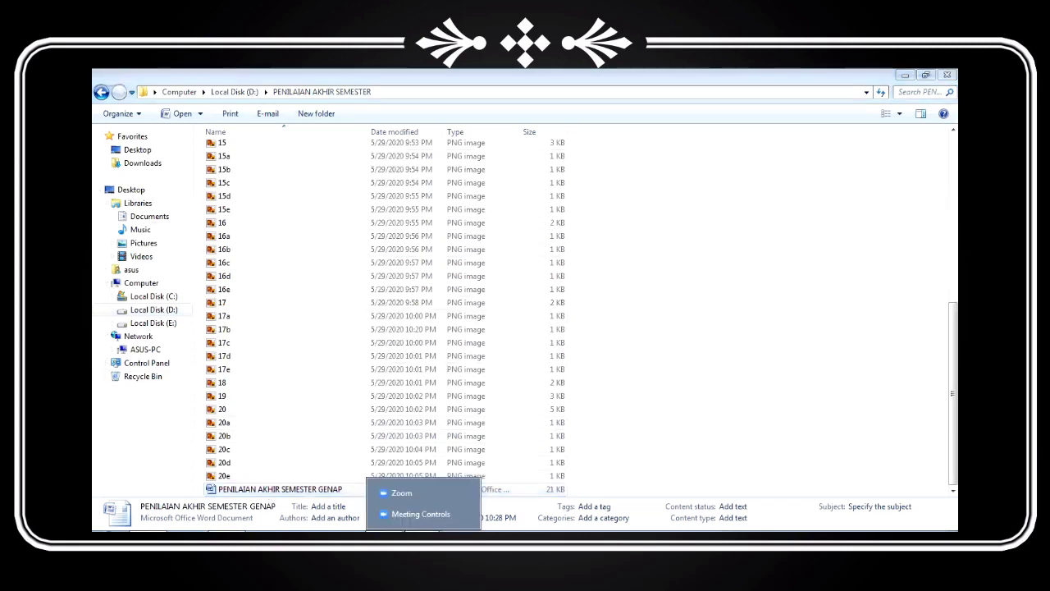
{"action": "left_click", "coordinate": [386, 533]}
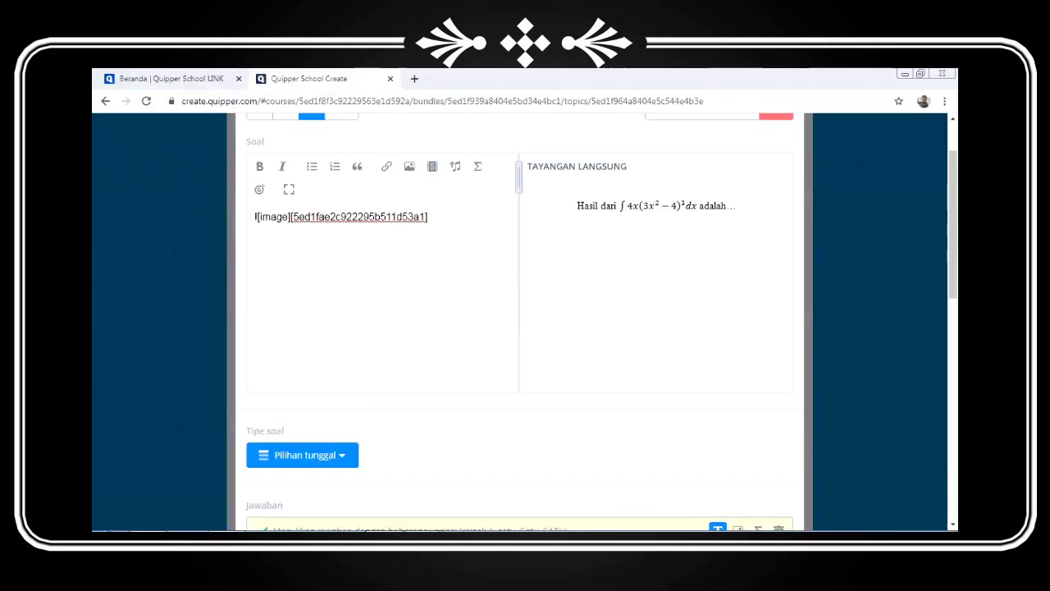
Step: Upload formula images as the integral question's first three answers, starting with 17a and including 17c
{"action": "left_click", "coordinate": [456, 331]}
{"action": "scroll", "coordinate": [821, 254], "scroll_direction": "down", "scroll_amount": 5}
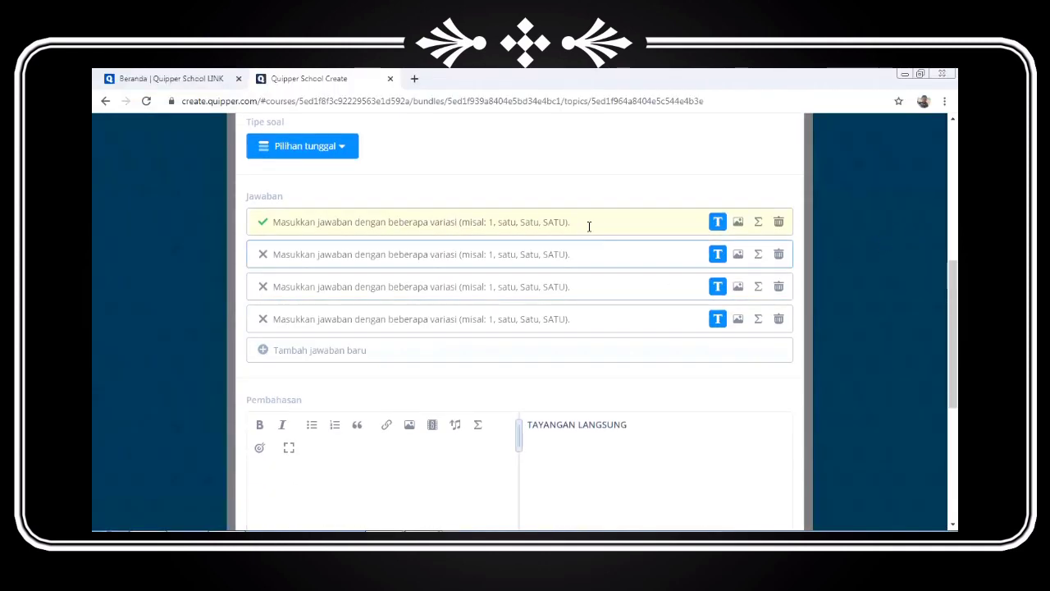
{"action": "left_click", "coordinate": [739, 223]}
{"action": "left_click", "coordinate": [739, 223]}
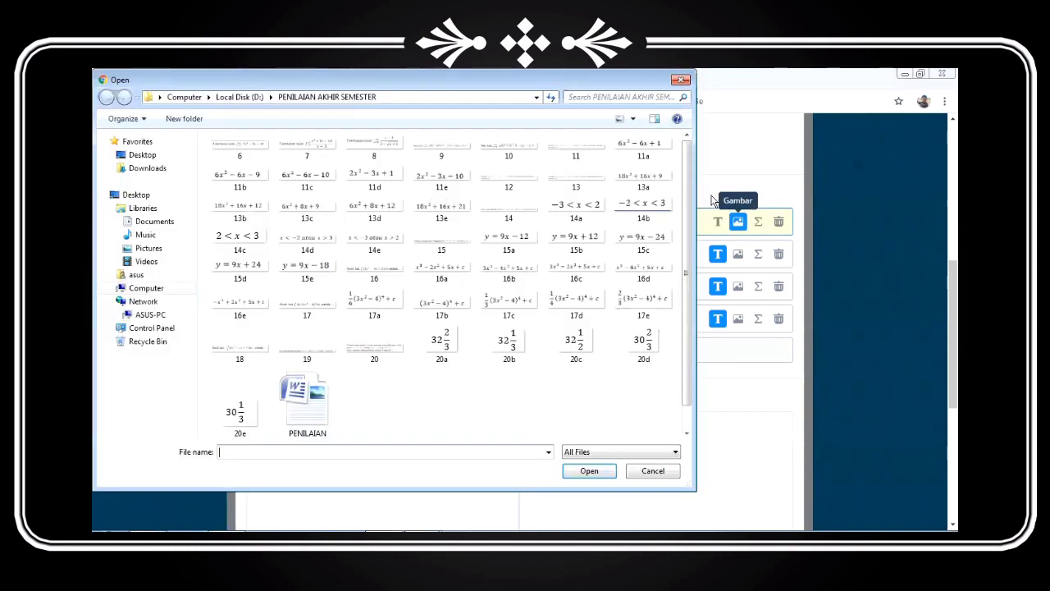
{"action": "left_click", "coordinate": [382, 309]}
{"action": "double_click", "coordinate": [382, 309]}
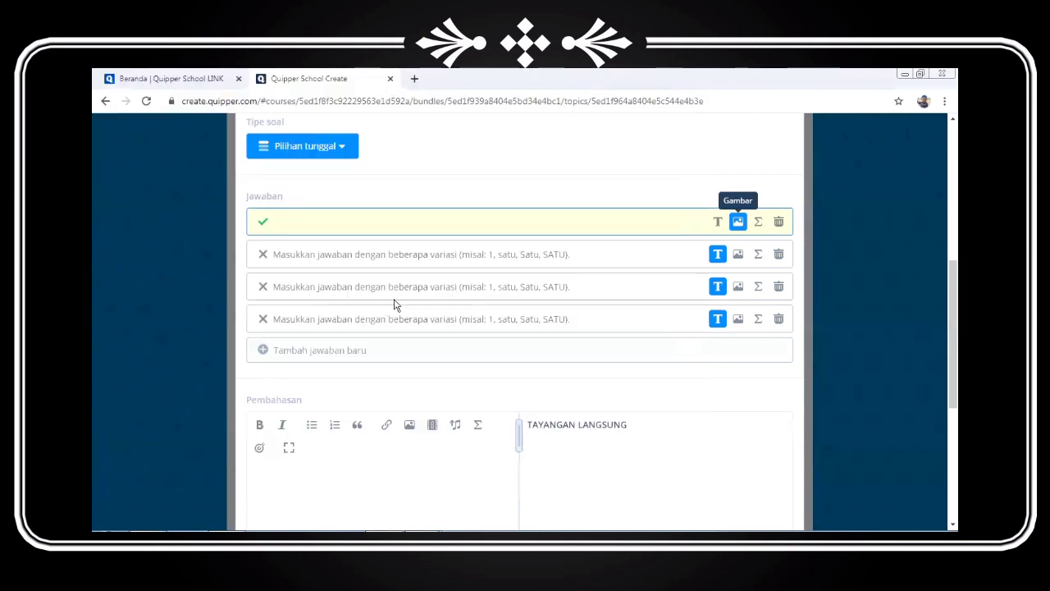
{"action": "left_click", "coordinate": [738, 267]}
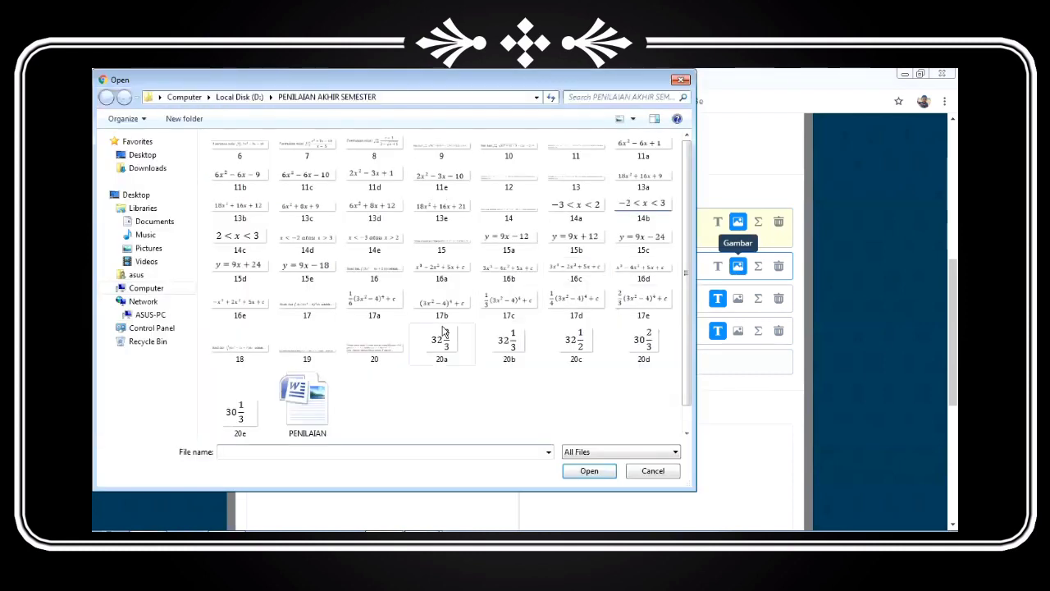
{"action": "double_click", "coordinate": [443, 338]}
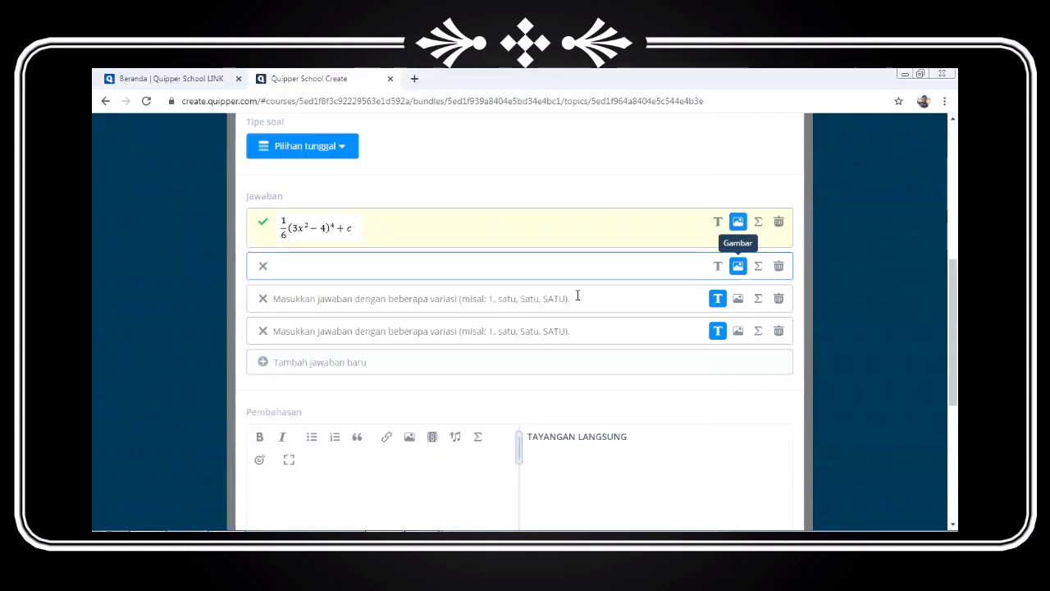
{"action": "left_click", "coordinate": [738, 299]}
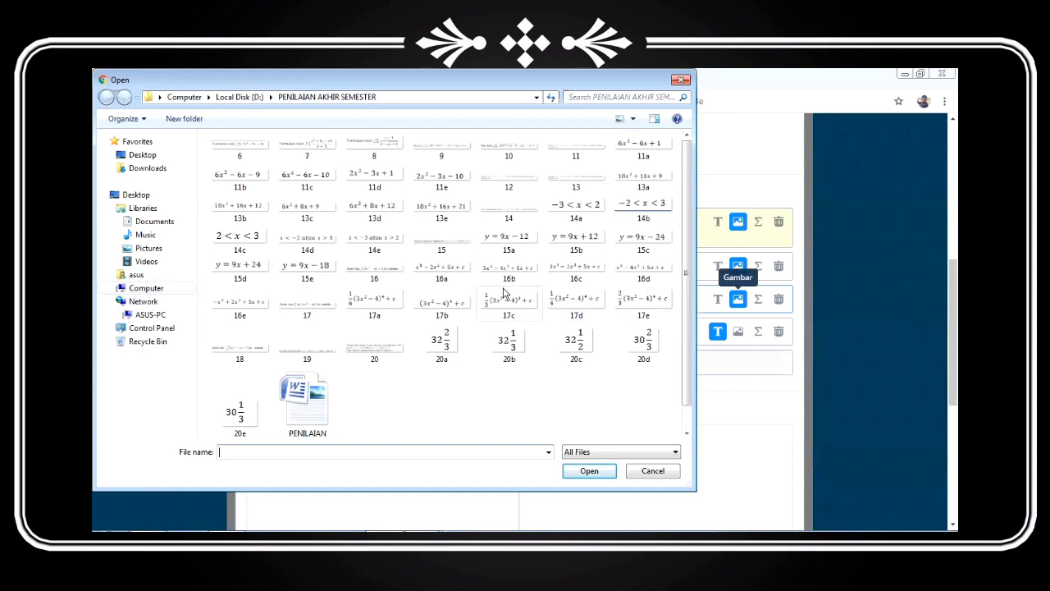
{"action": "double_click", "coordinate": [505, 297]}
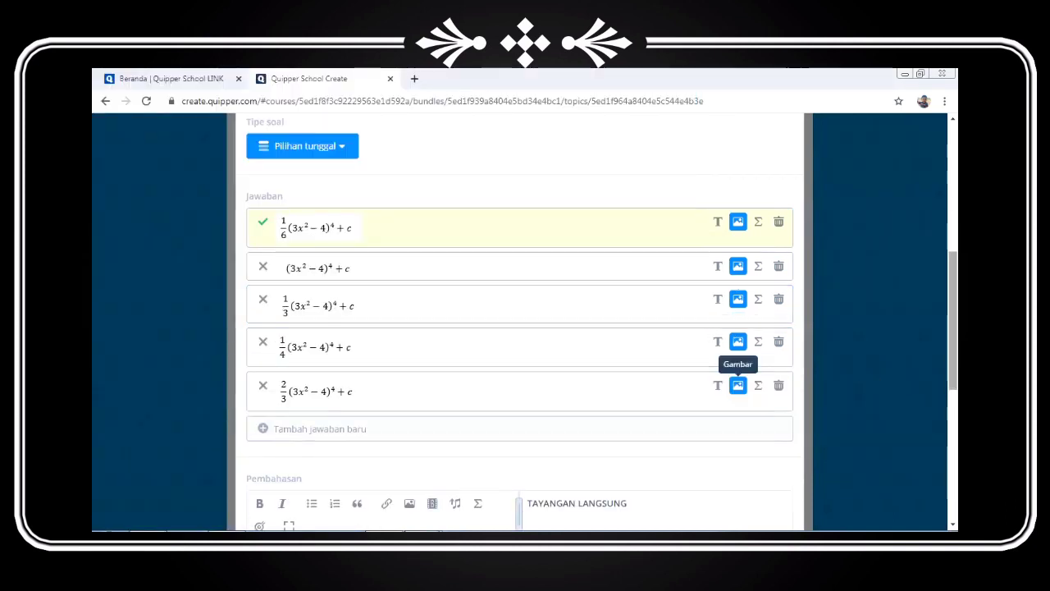
{"action": "left_click_drag", "start_coordinate": [952, 341], "coordinate": [939, 316]}
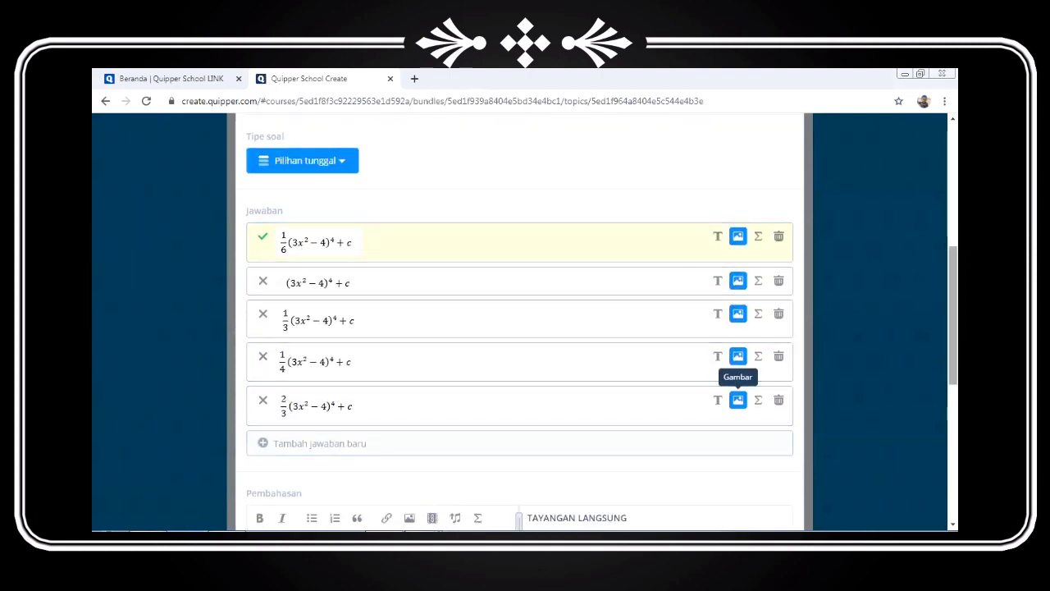
{"action": "left_click_drag", "start_coordinate": [952, 320], "coordinate": [953, 199]}
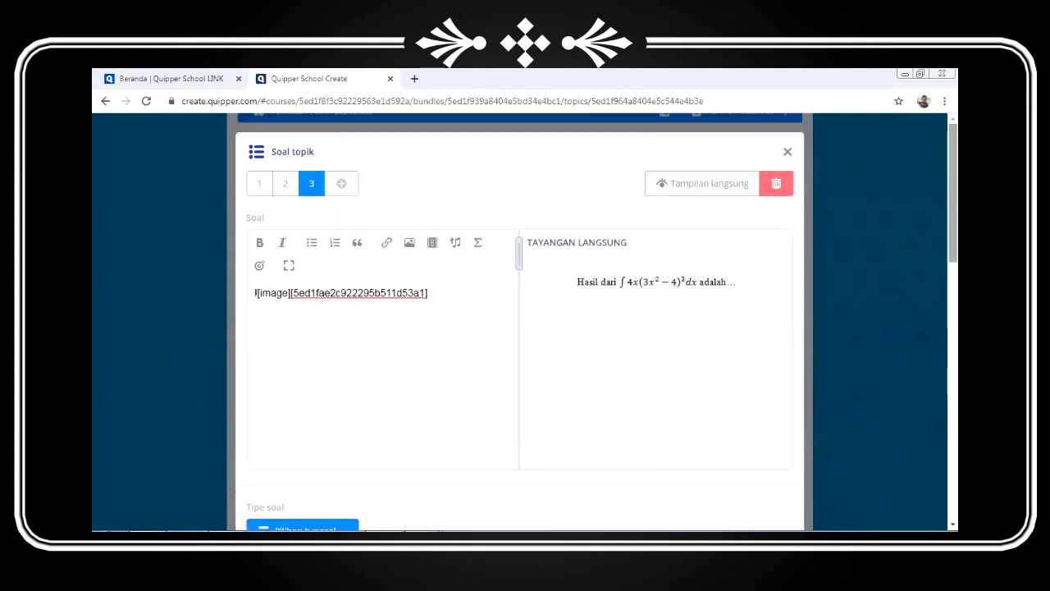
{"action": "left_click", "coordinate": [479, 251]}
{"action": "left_click", "coordinate": [544, 354]}
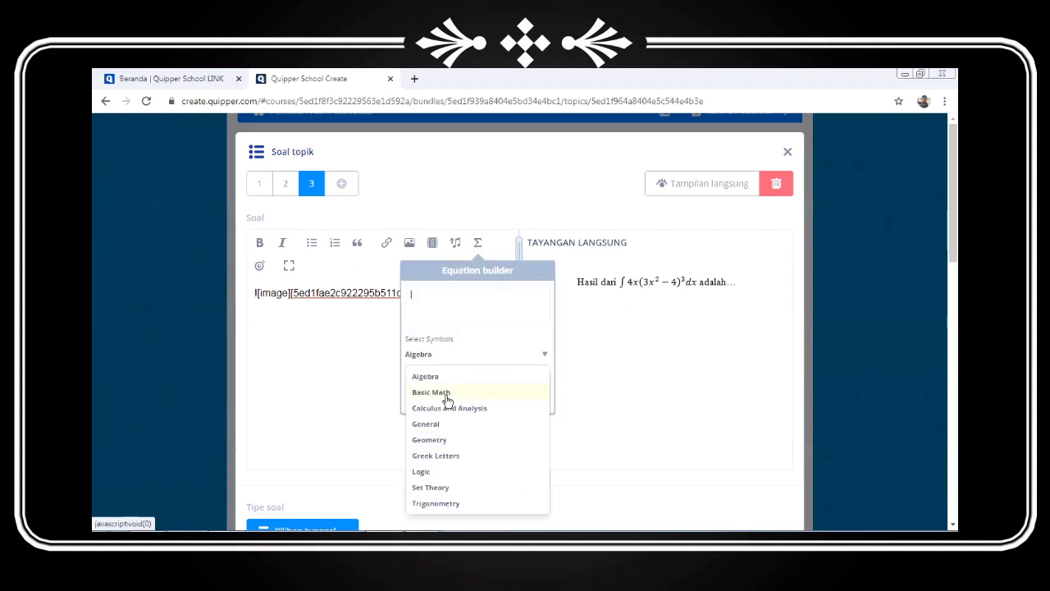
{"action": "left_click", "coordinate": [446, 395]}
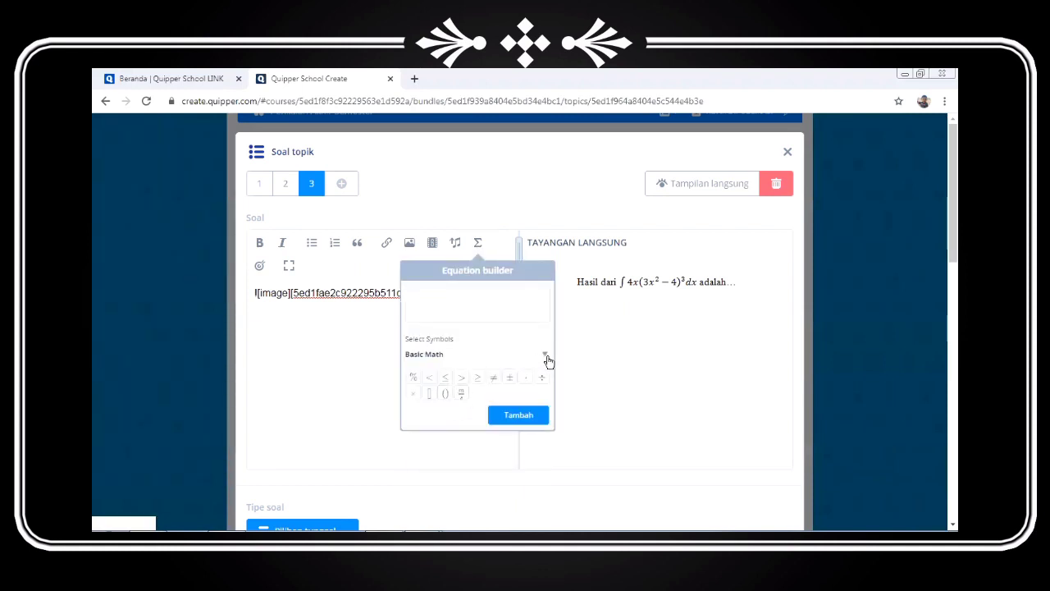
{"action": "left_click", "coordinate": [548, 357]}
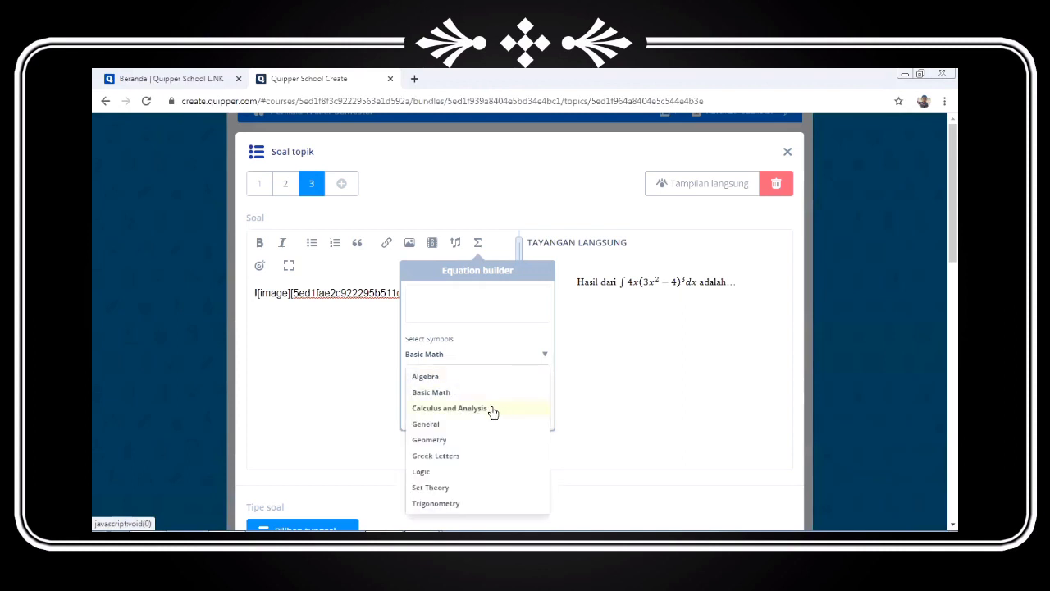
{"action": "left_click", "coordinate": [492, 409]}
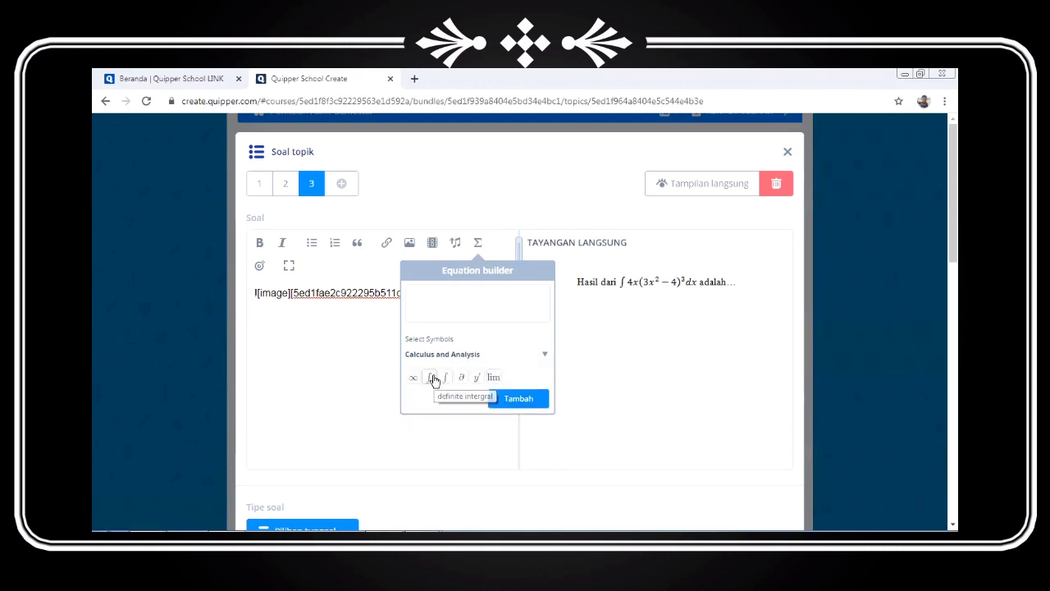
{"action": "left_click", "coordinate": [544, 354]}
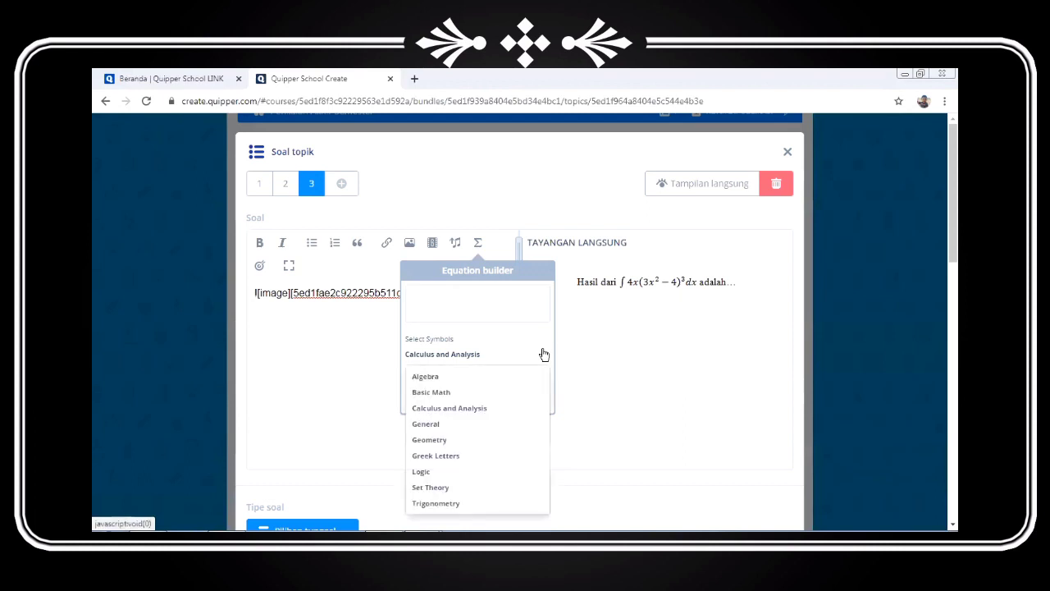
{"action": "left_click", "coordinate": [484, 448]}
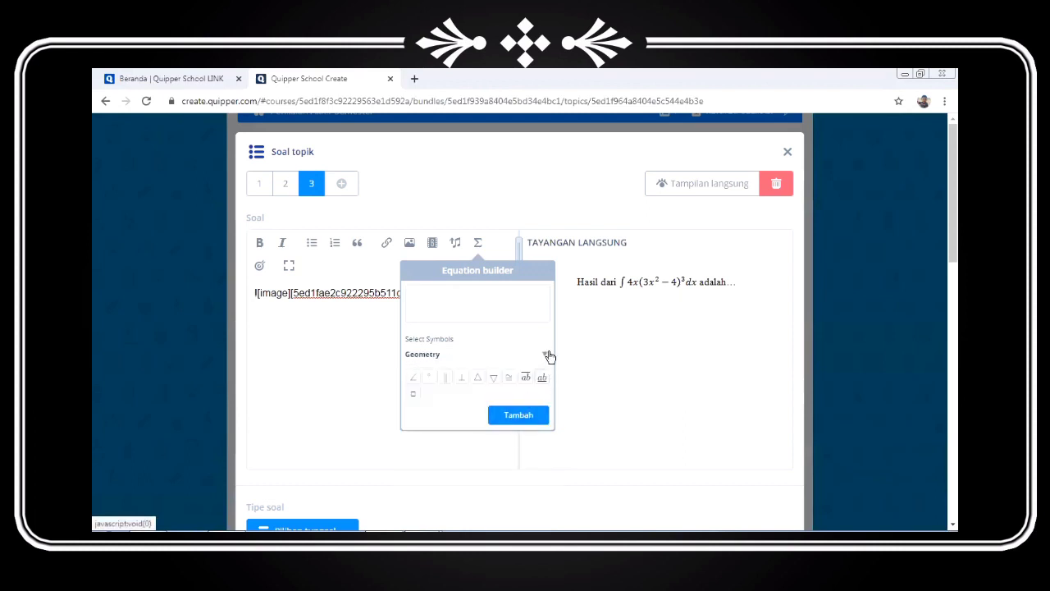
{"action": "left_click", "coordinate": [548, 355]}
{"action": "left_click", "coordinate": [453, 505]}
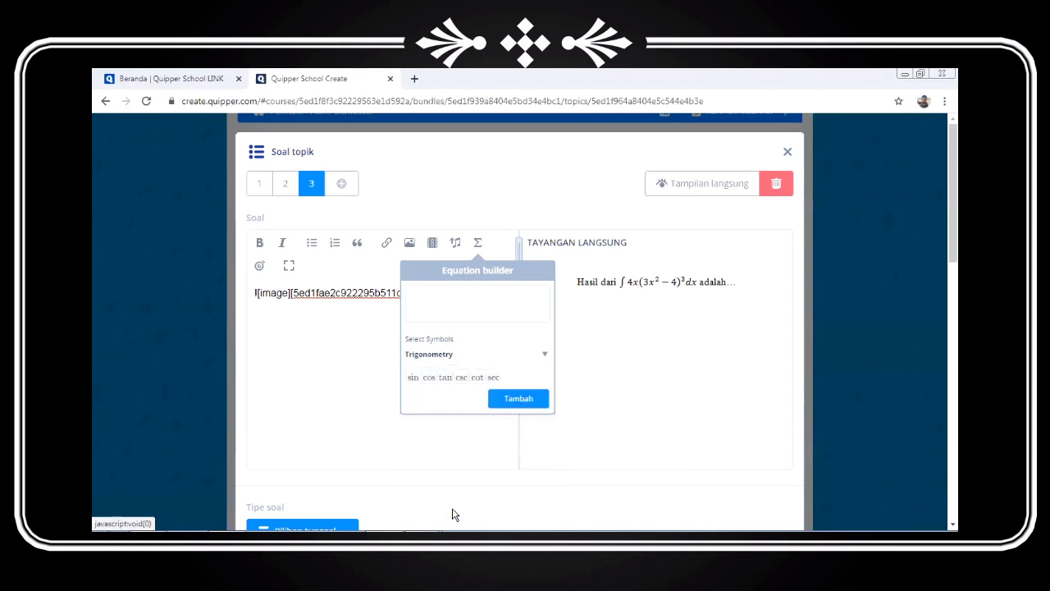
{"action": "left_click", "coordinate": [546, 354]}
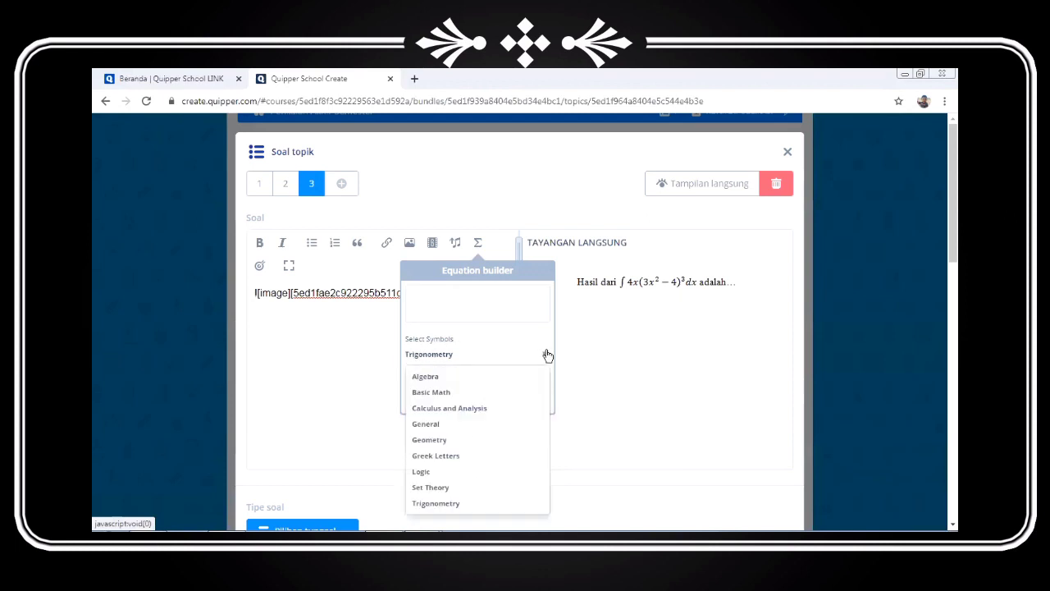
{"action": "left_click", "coordinate": [451, 460]}
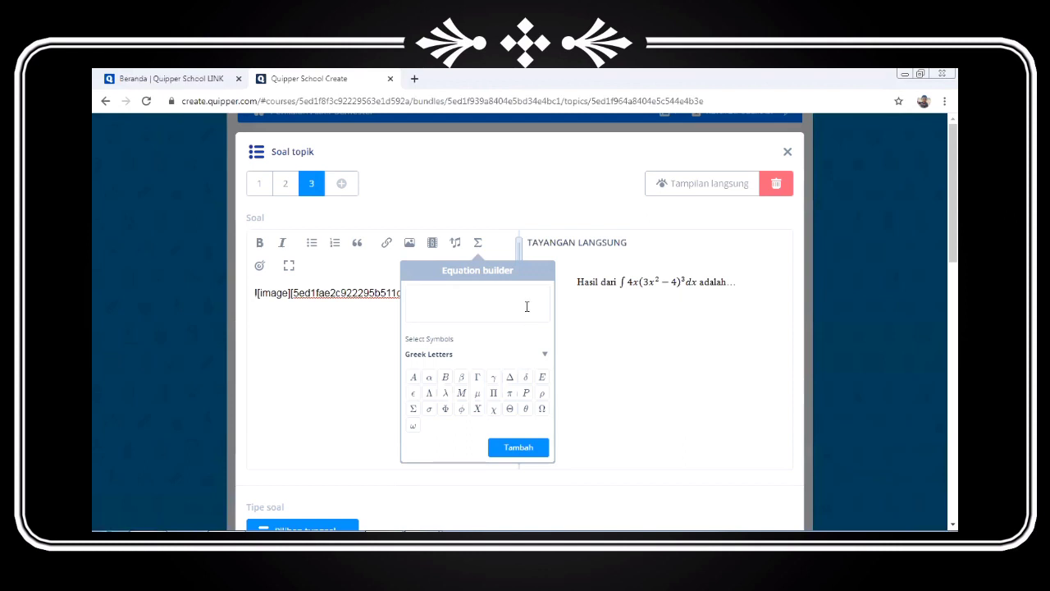
{"action": "left_click", "coordinate": [611, 338]}
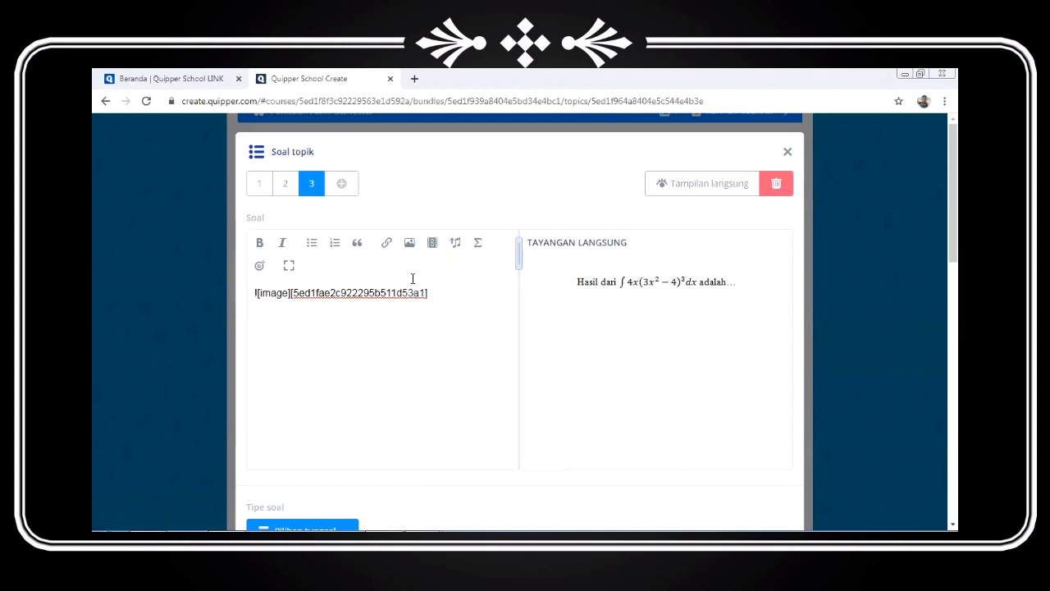
{"action": "left_click", "coordinate": [691, 188]}
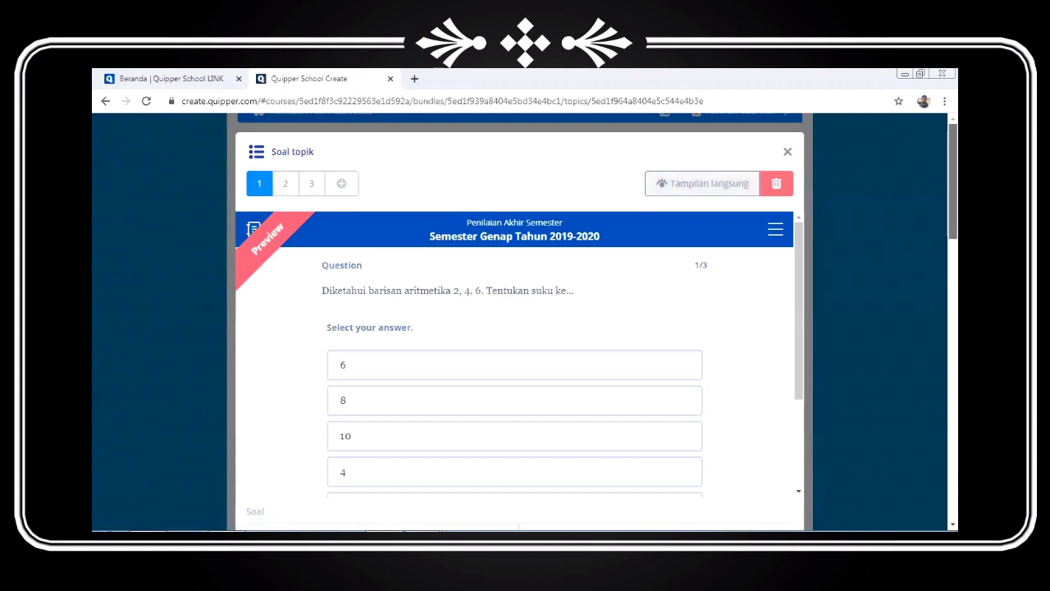
Step: Scroll through the quiz preview showing question 1/3 on the arithmetic sequence
{"action": "scroll", "coordinate": [520, 328], "scroll_direction": "down", "scroll_amount": 1}
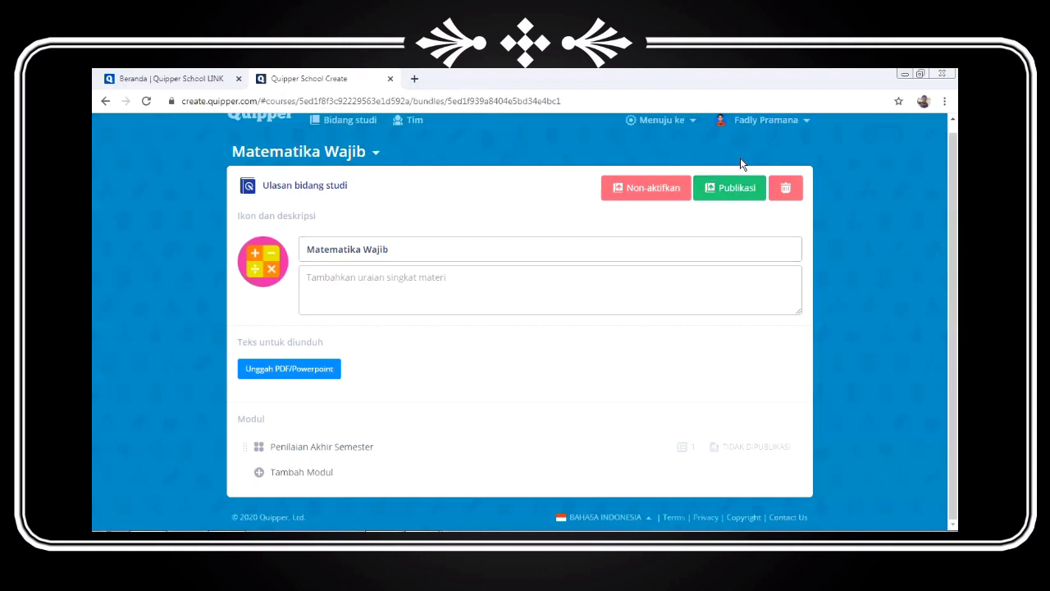
Step: Move the Penilaian Akhir Semester module into the Publikasikan bidang studi box
{"action": "left_click", "coordinate": [723, 197]}
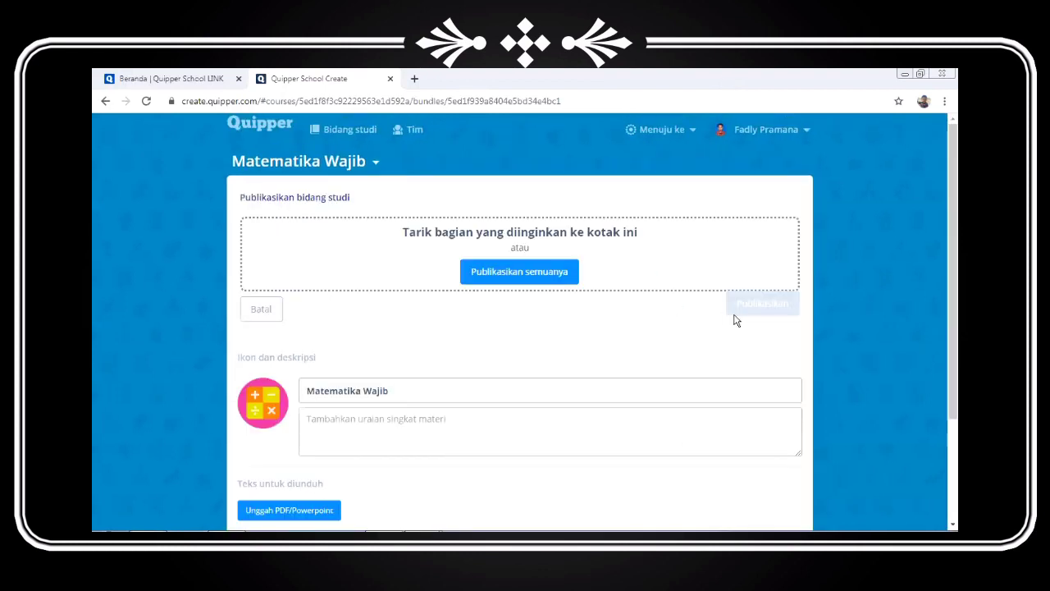
{"action": "scroll", "coordinate": [519, 328], "scroll_direction": "down", "scroll_amount": 3}
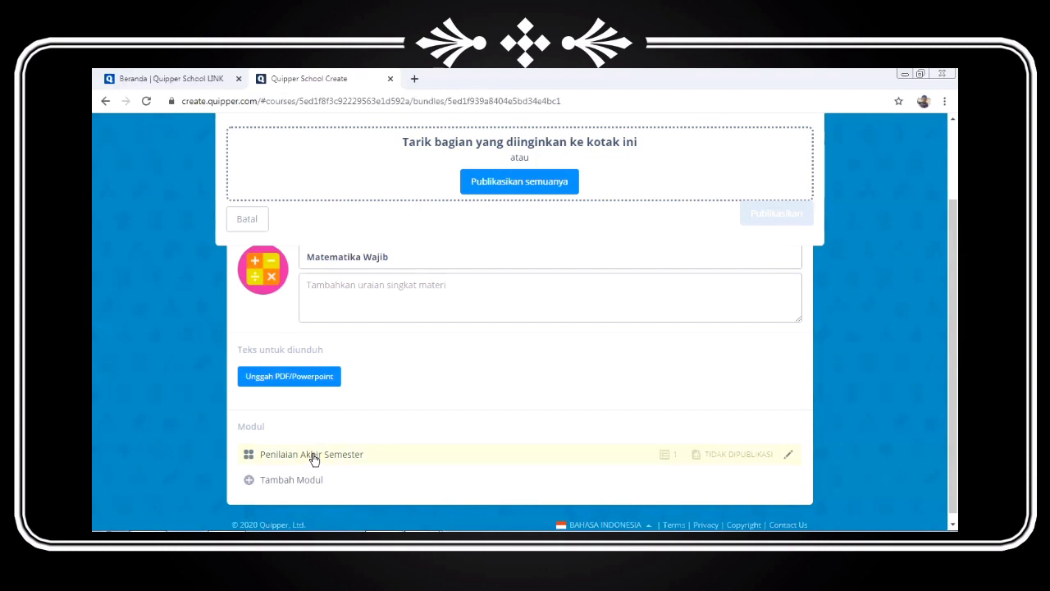
{"action": "left_click_drag", "start_coordinate": [313, 458], "coordinate": [473, 250]}
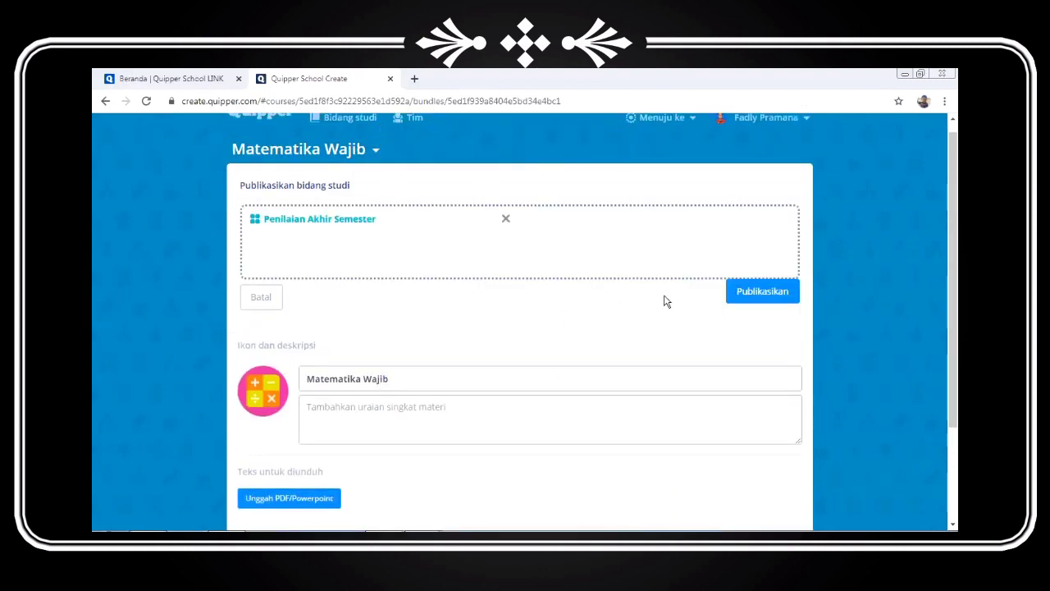